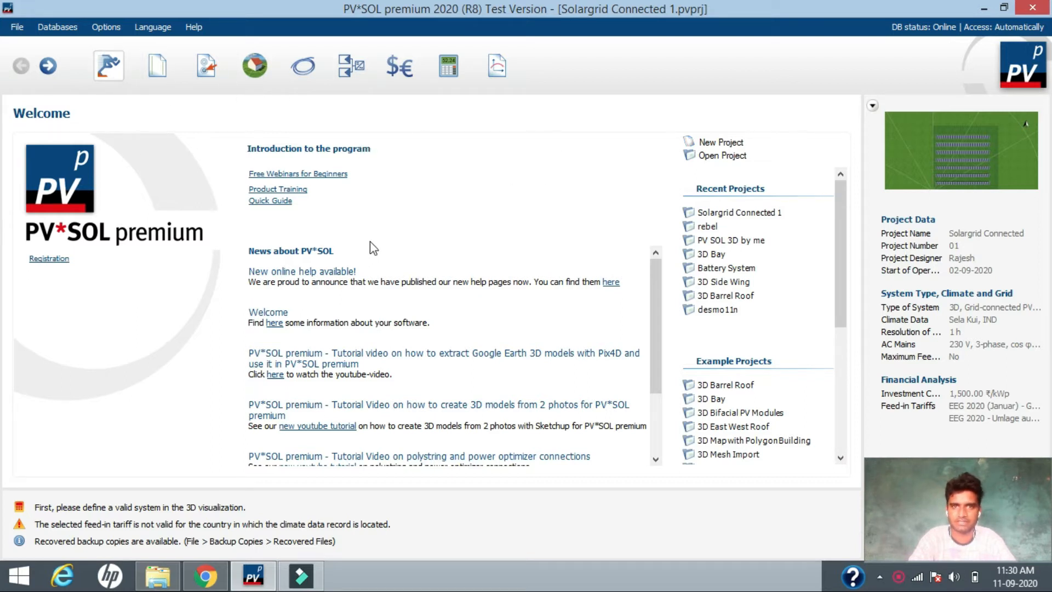
- Open the recent project Solargrid Connected 1 without saving the current changes, and open its 3D visualization for editing
click(842, 196)
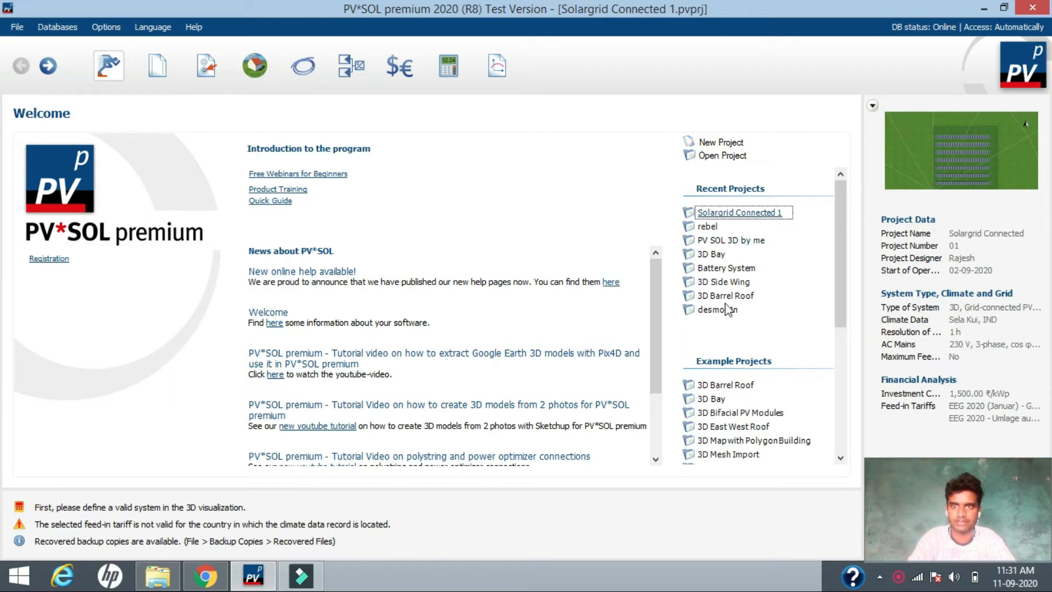
click(749, 215)
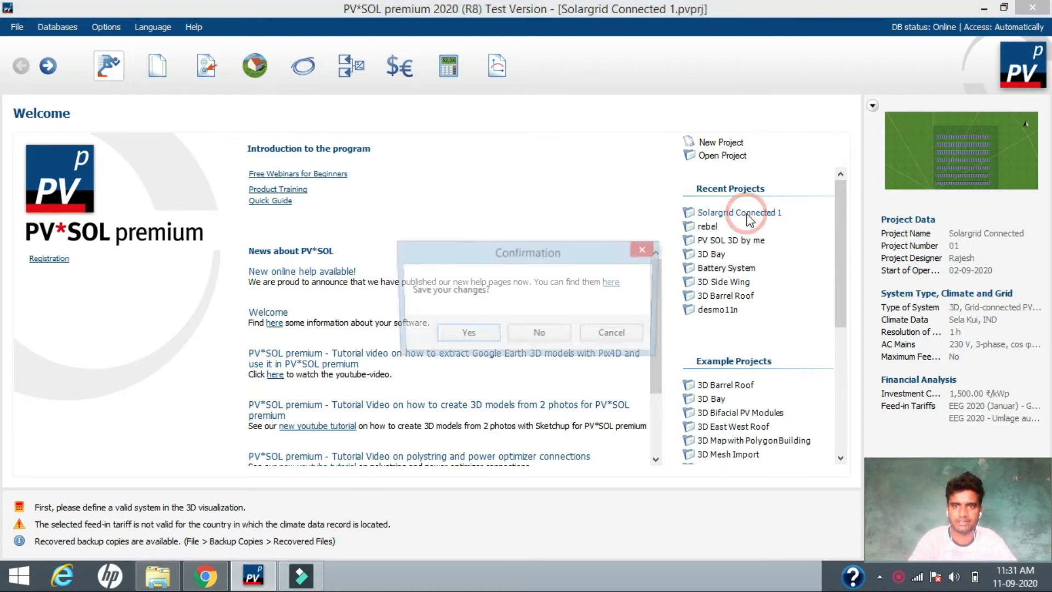
click(527, 332)
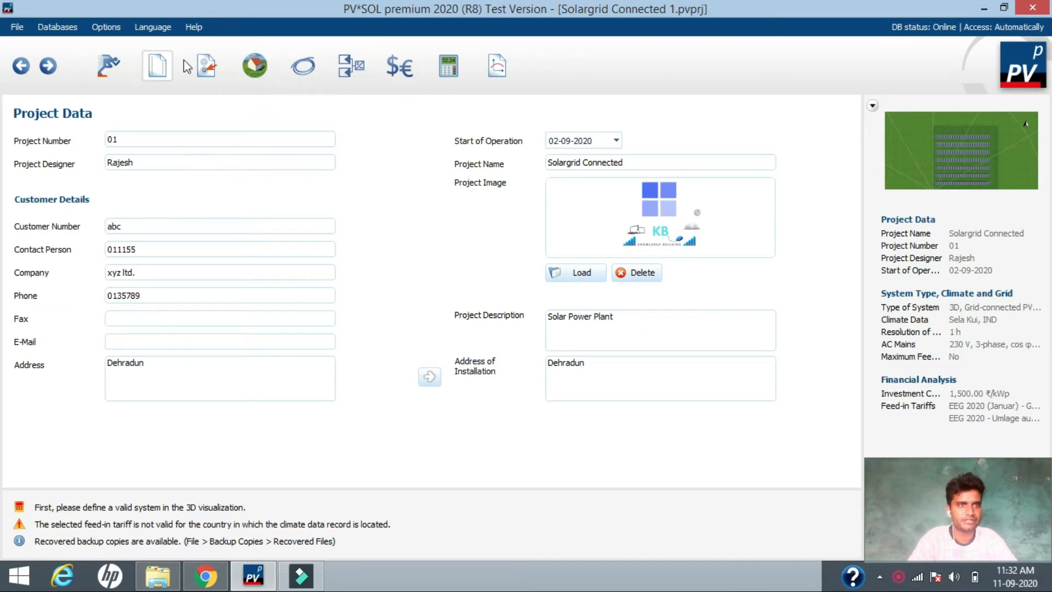
click(261, 70)
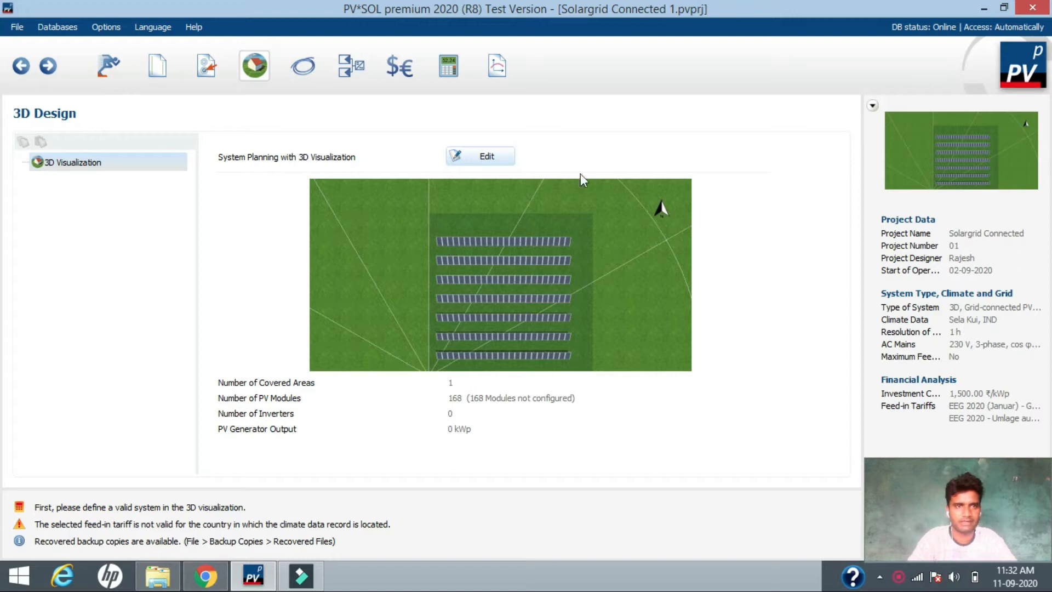
click(491, 157)
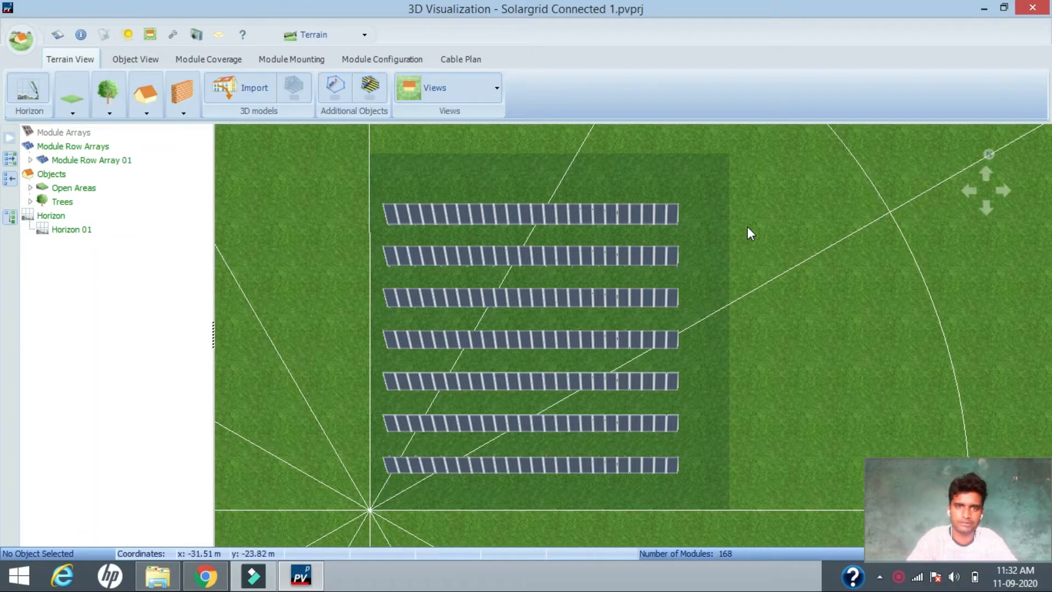
- Open the module configuration for Open Area 01 from the terrain view
mouse_move(818, 298)
mouse_down()
mouse_move(818, 285)
mouse_move(814, 299)
mouse_up()
right_click(814, 299)
click(855, 323)
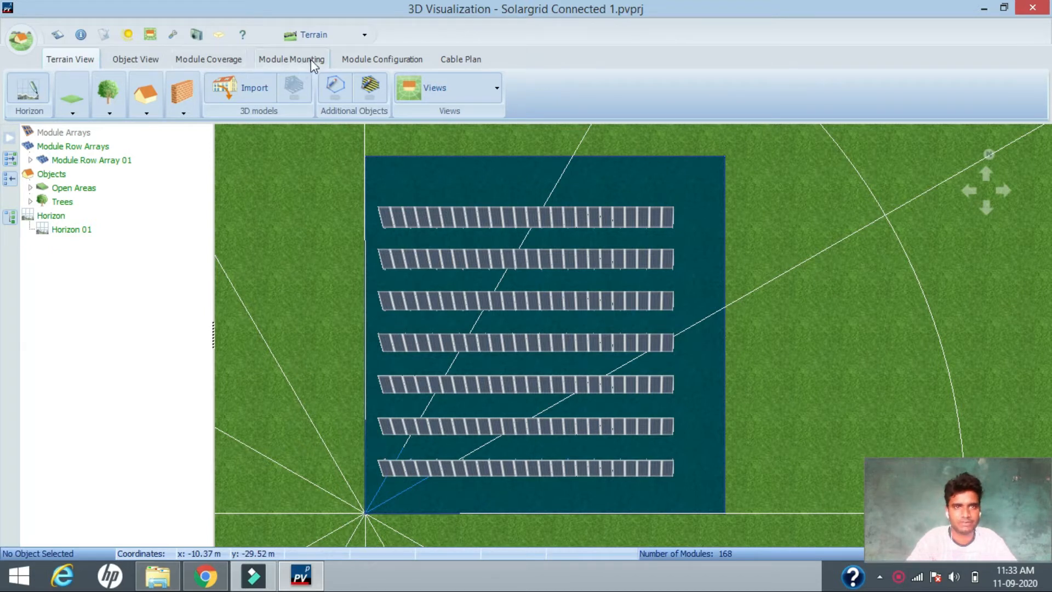
click(379, 59)
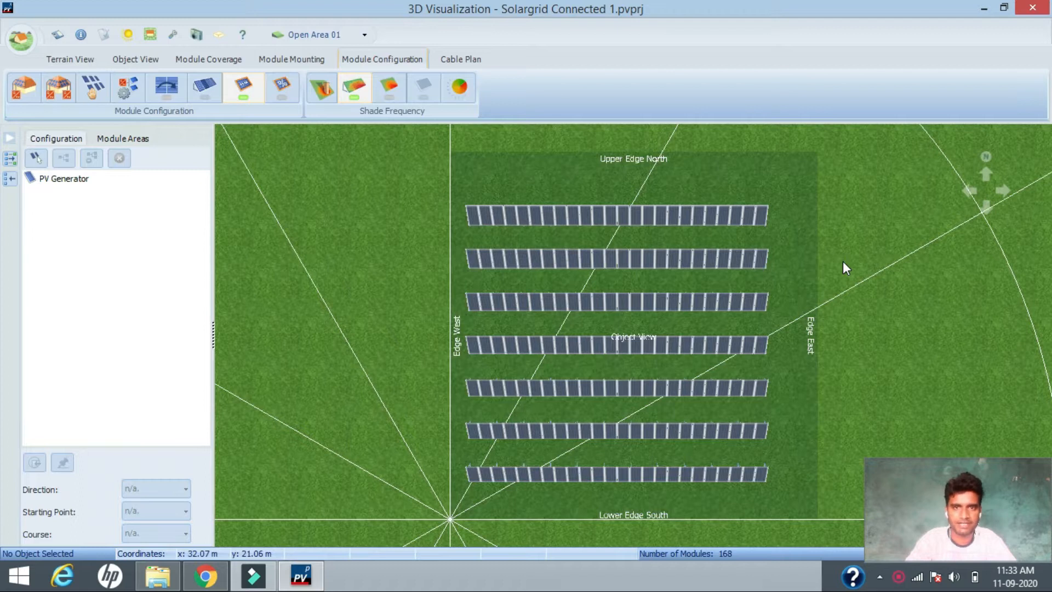
- Add all of Open Area 01's modules as a module area in Define Module Areas and start configuring it
drag(842, 262, 829, 259)
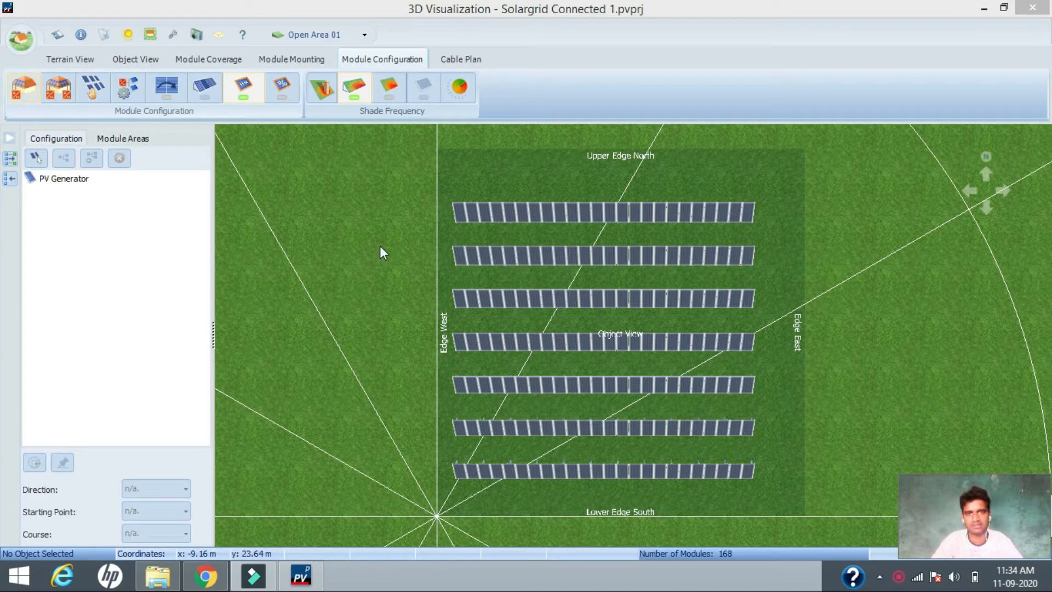
drag(395, 197, 331, 193)
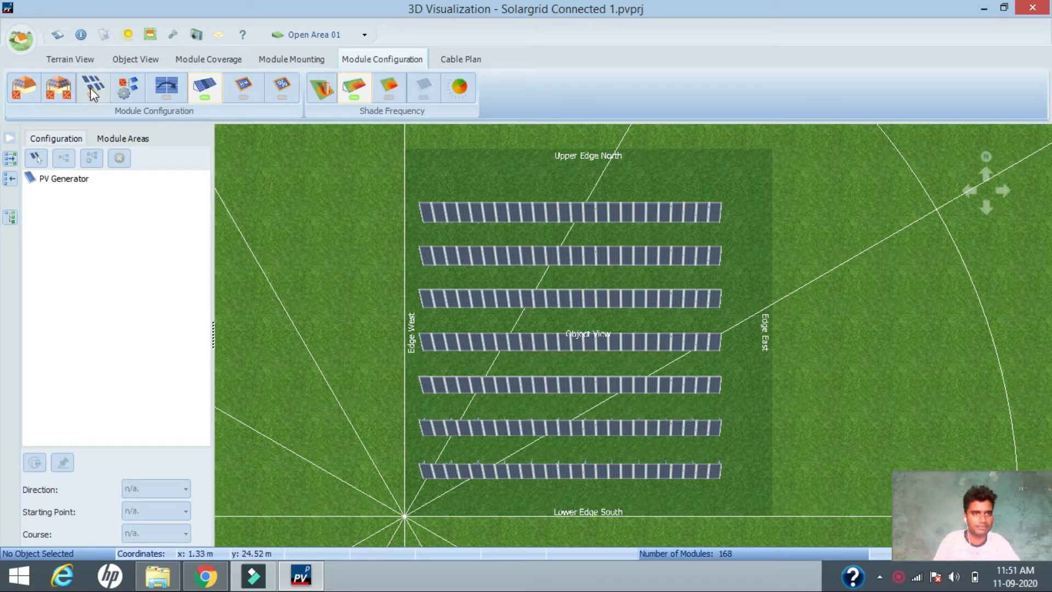
click(91, 89)
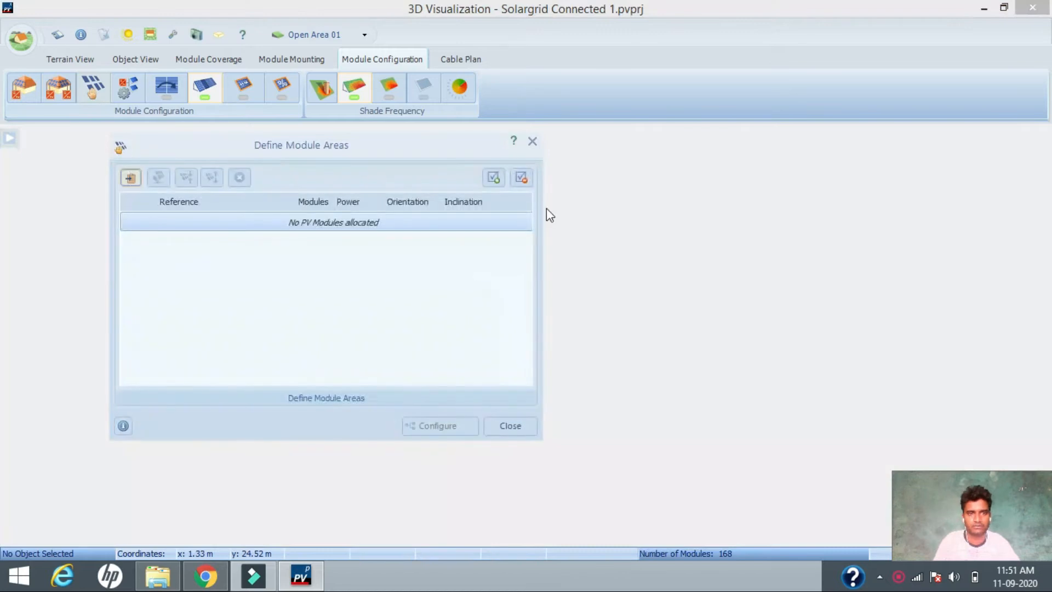
click(533, 141)
click(93, 85)
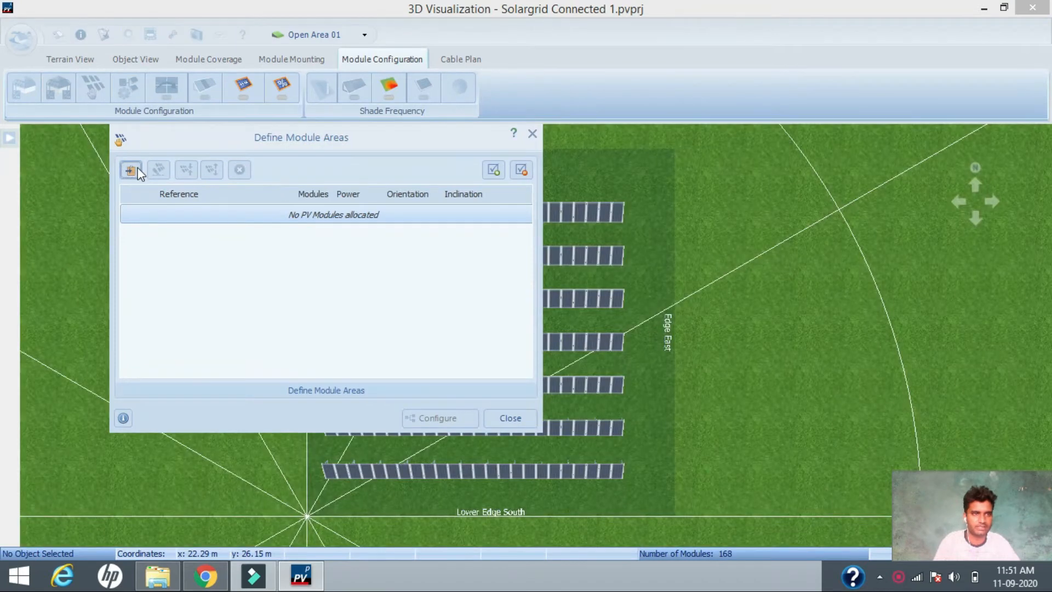
click(125, 170)
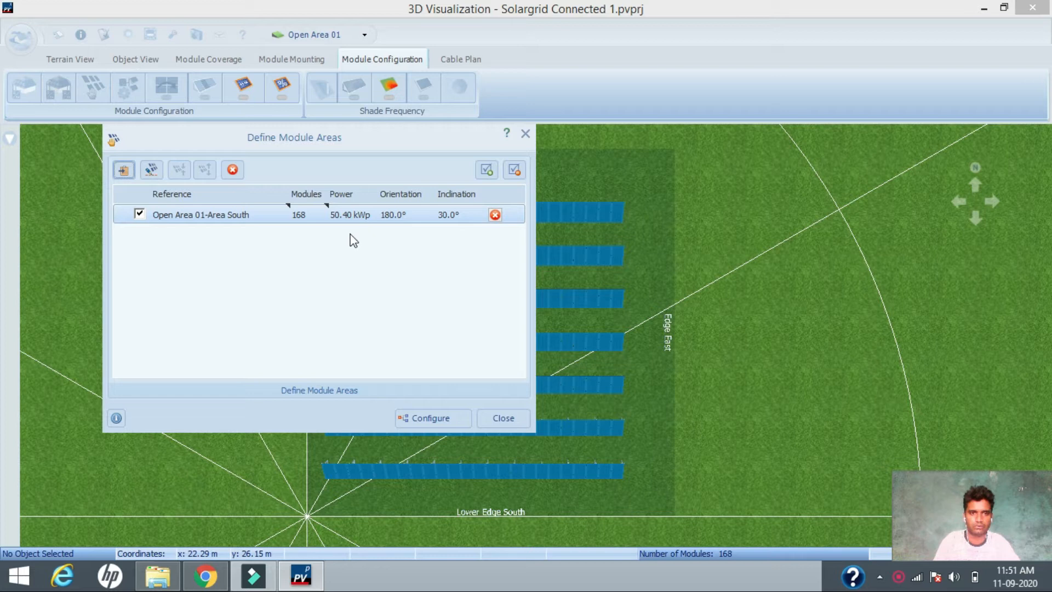
click(454, 418)
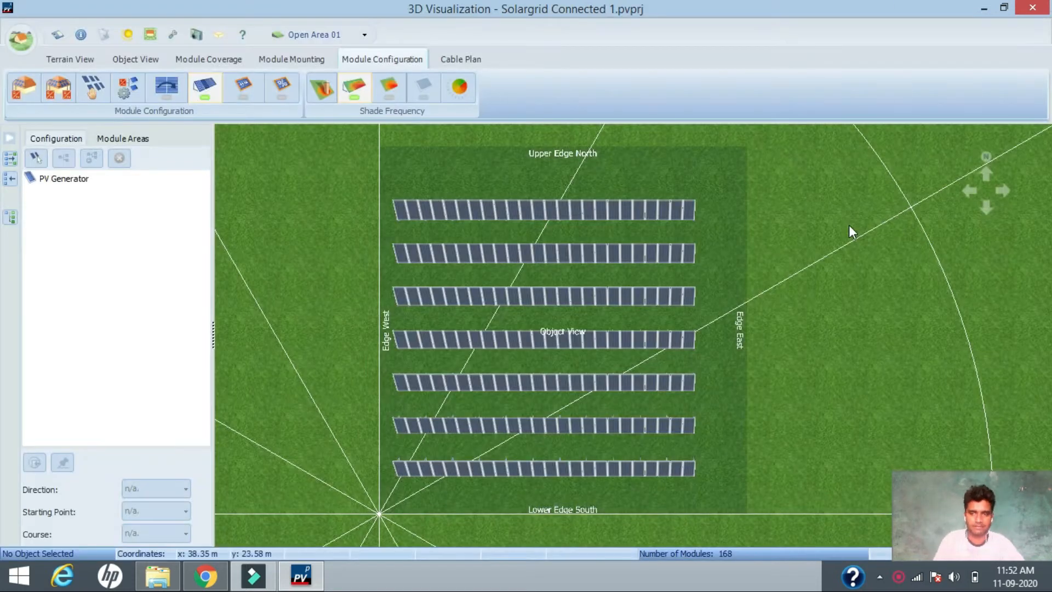
- Select the eastern half of the three northernmost module rows, and try selecting modules with individual selection turned off
drag(850, 225, 841, 229)
drag(894, 199, 835, 266)
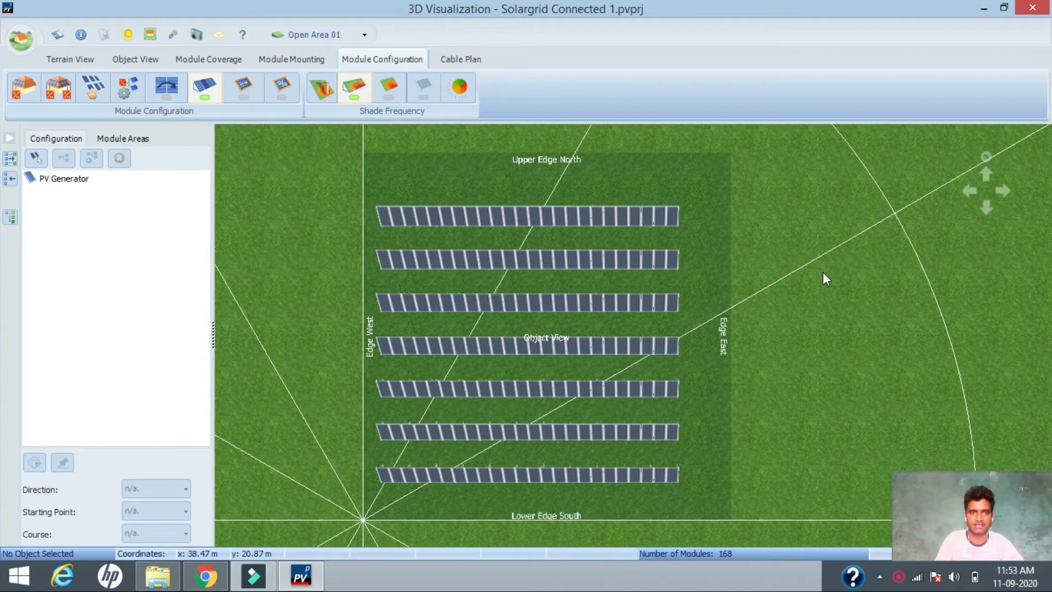
drag(760, 210, 768, 202)
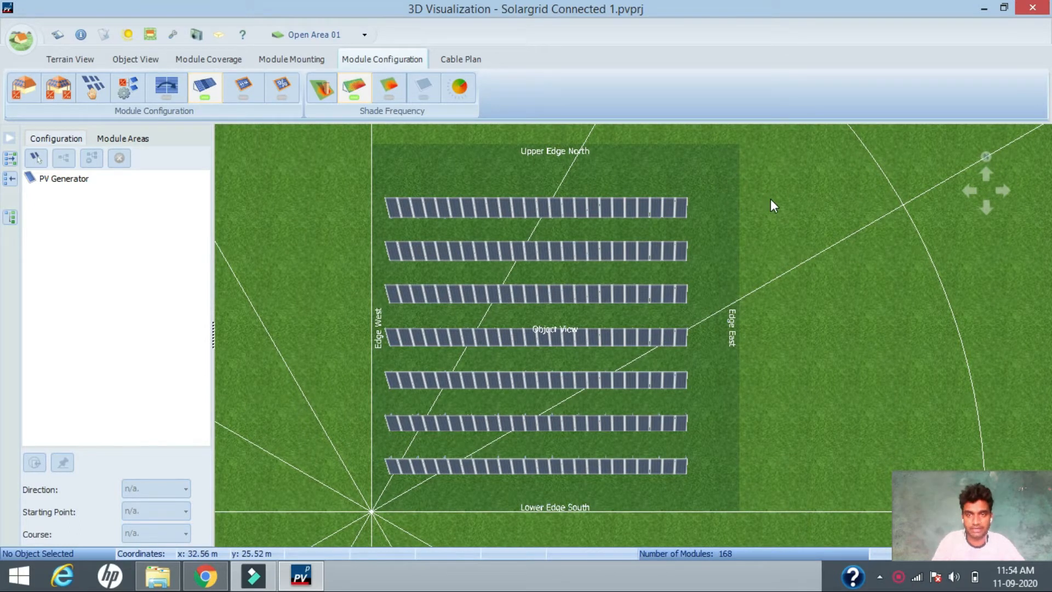
drag(739, 168, 546, 305)
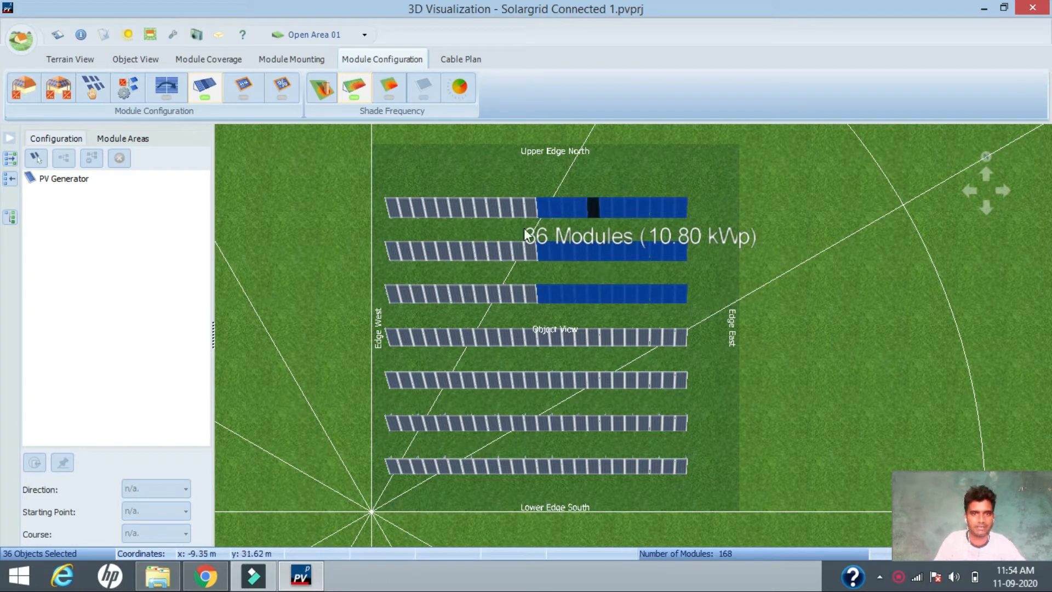
click(205, 92)
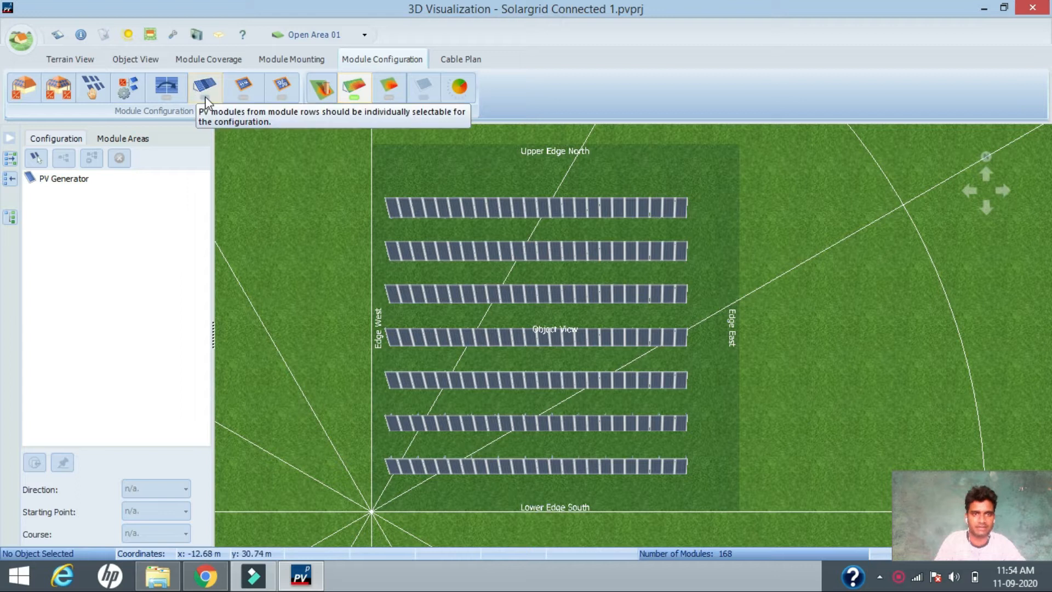
drag(333, 207, 741, 490)
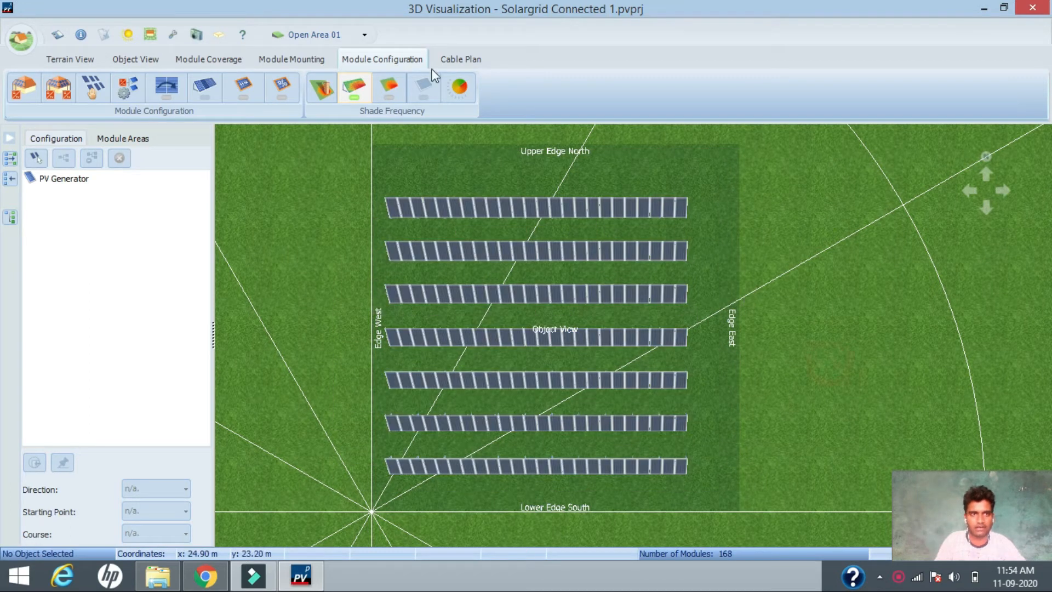
- Make row modules individually selectable and select 36 modules in the western half of the three northernmost rows, removing and re-adding some
click(201, 85)
drag(347, 156, 534, 321)
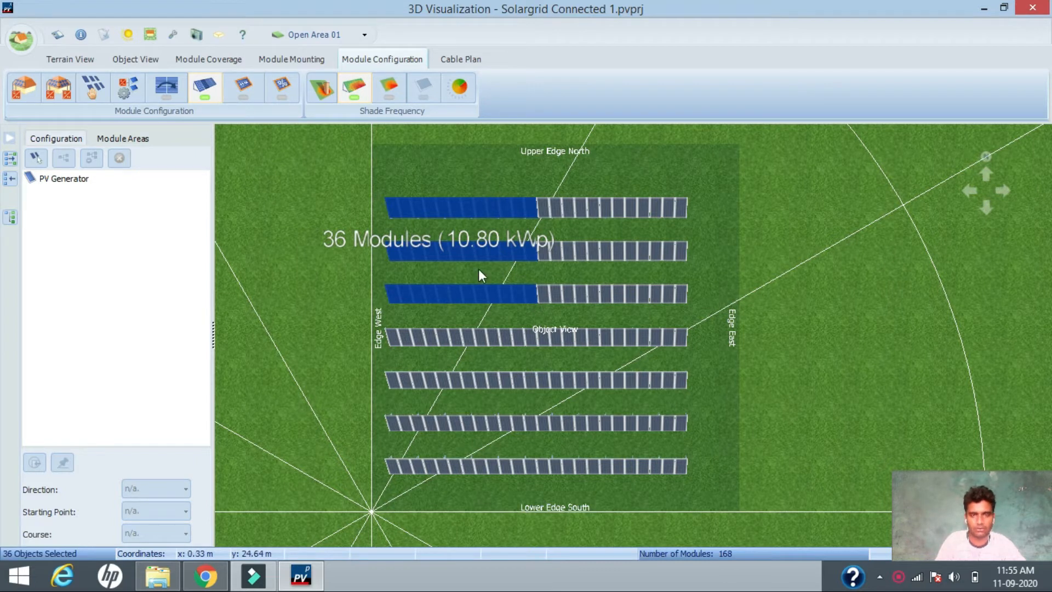
ctrl+click(532, 293)
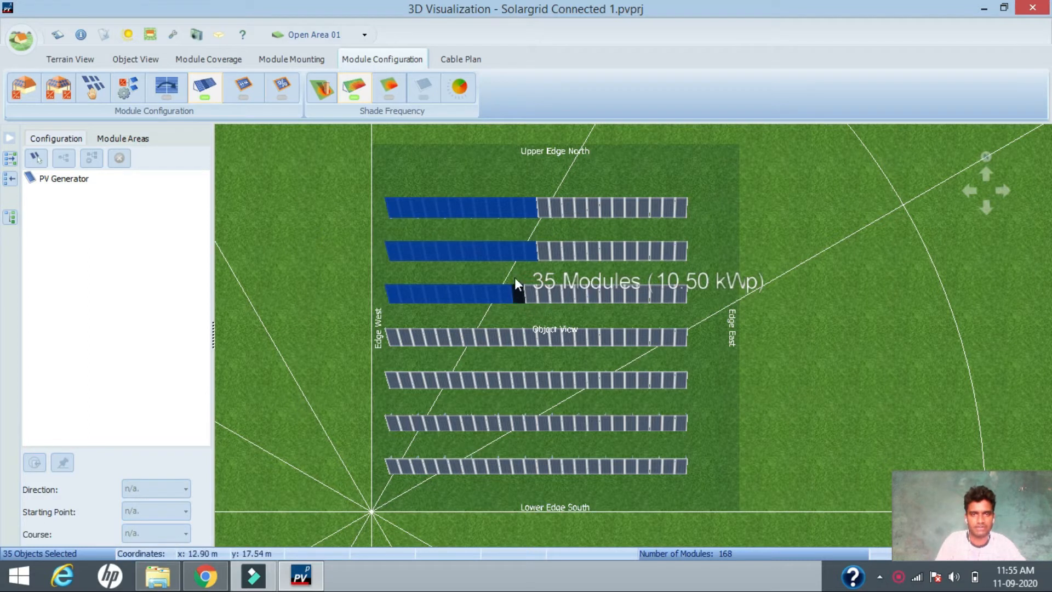
ctrl+click(516, 292)
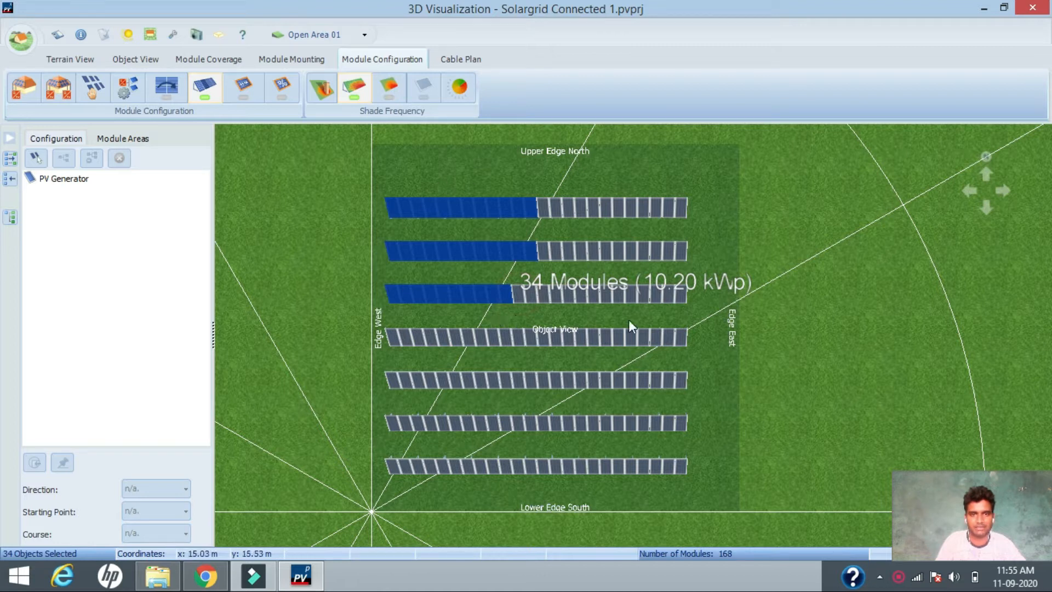
ctrl+click(508, 294)
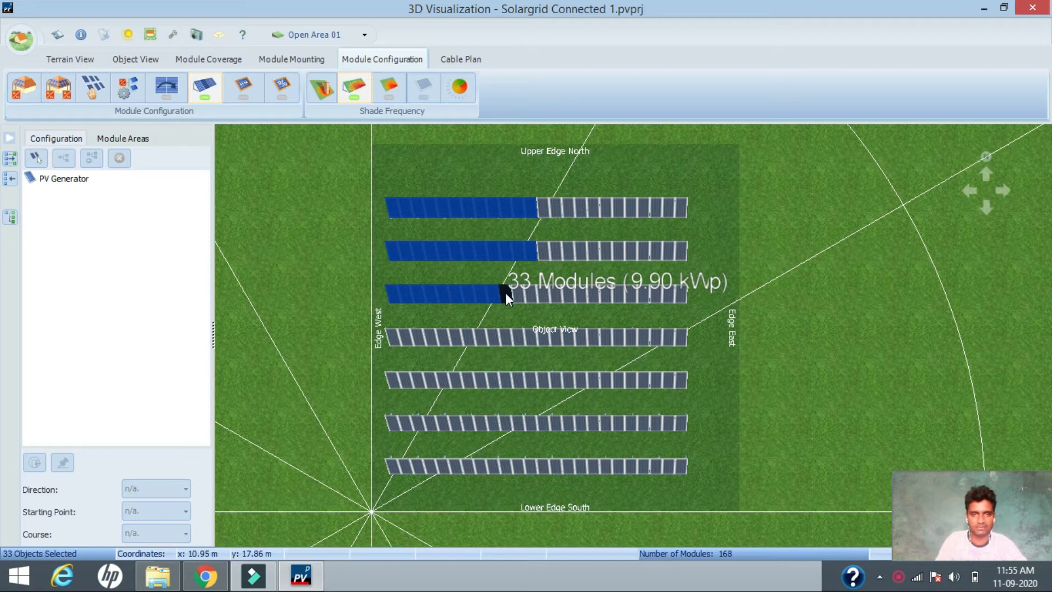
drag(505, 293, 531, 292)
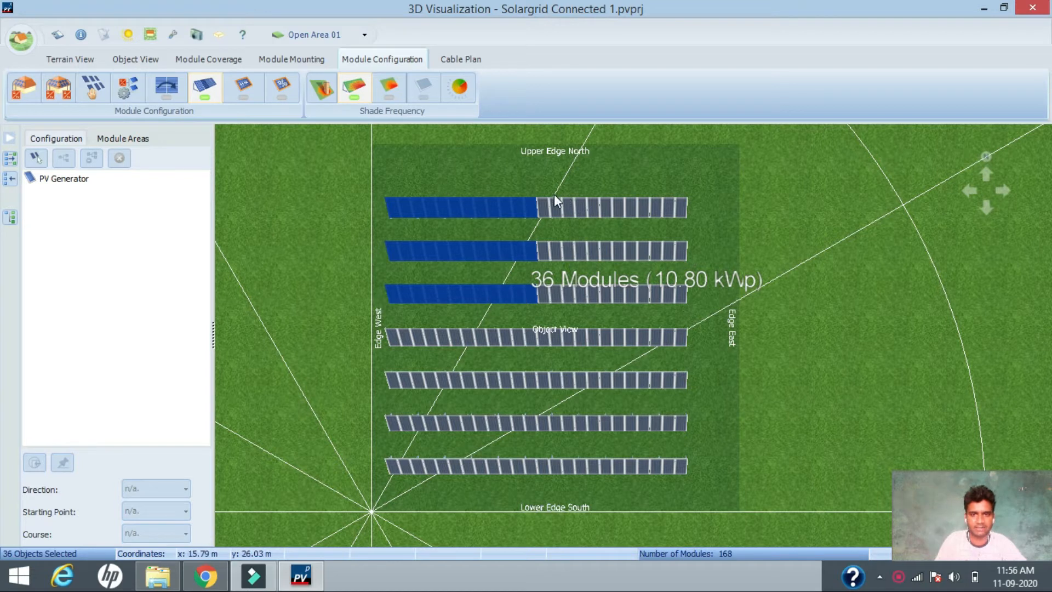
- Open the inverter configuration for the 36 selected modules, leave it without configuring anything, and clear the selection
right_click(463, 205)
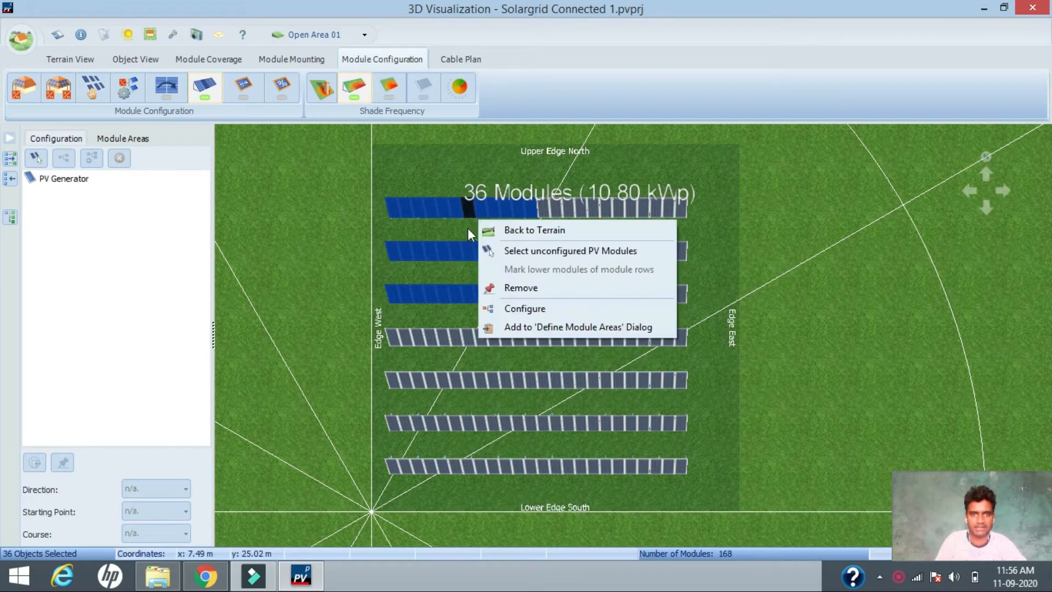
click(505, 310)
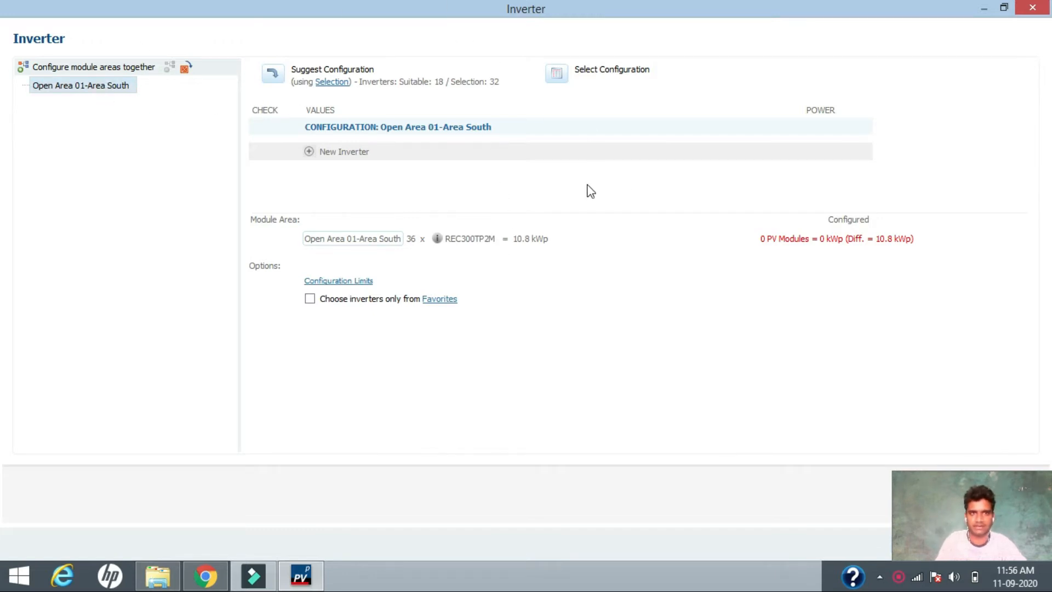
click(1032, 8)
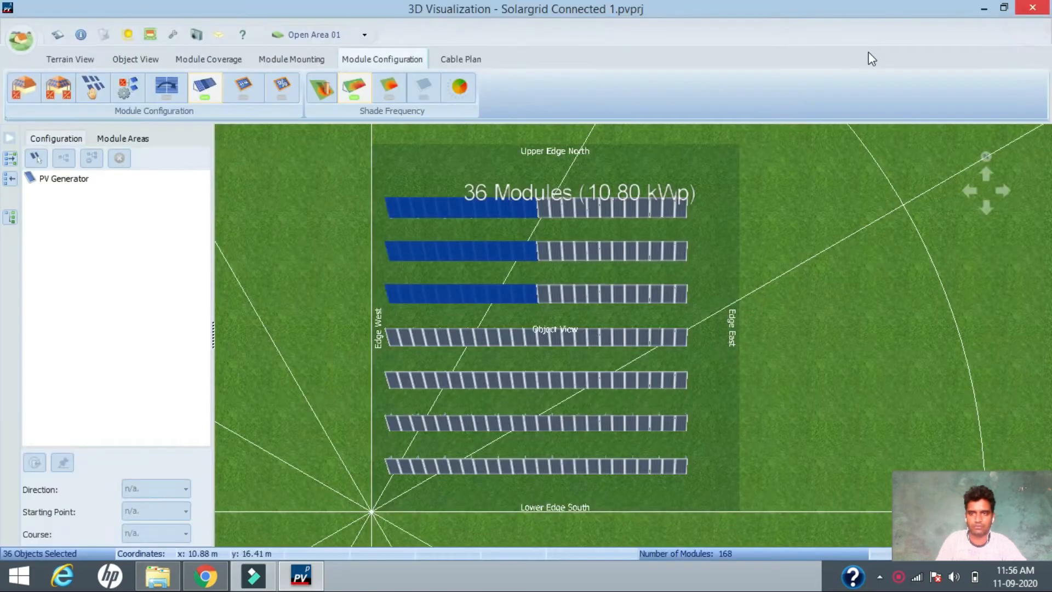
click(858, 237)
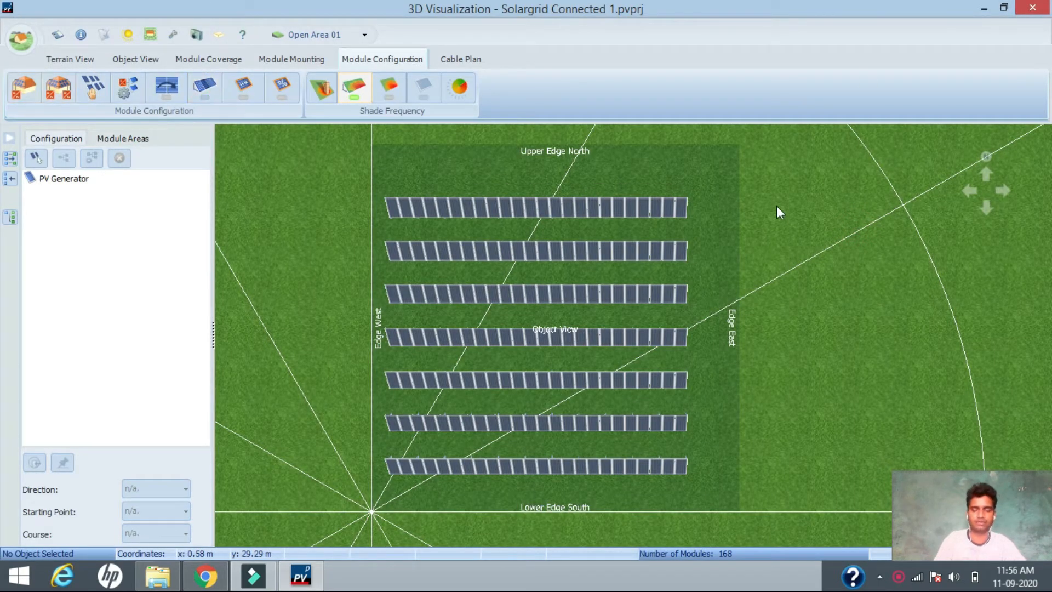
- Configure all modules of Open Area 01 together and generate a suggested inverter configuration for them
mouse_move(812, 272)
mouse_down()
mouse_move(790, 273)
mouse_move(810, 275)
mouse_up()
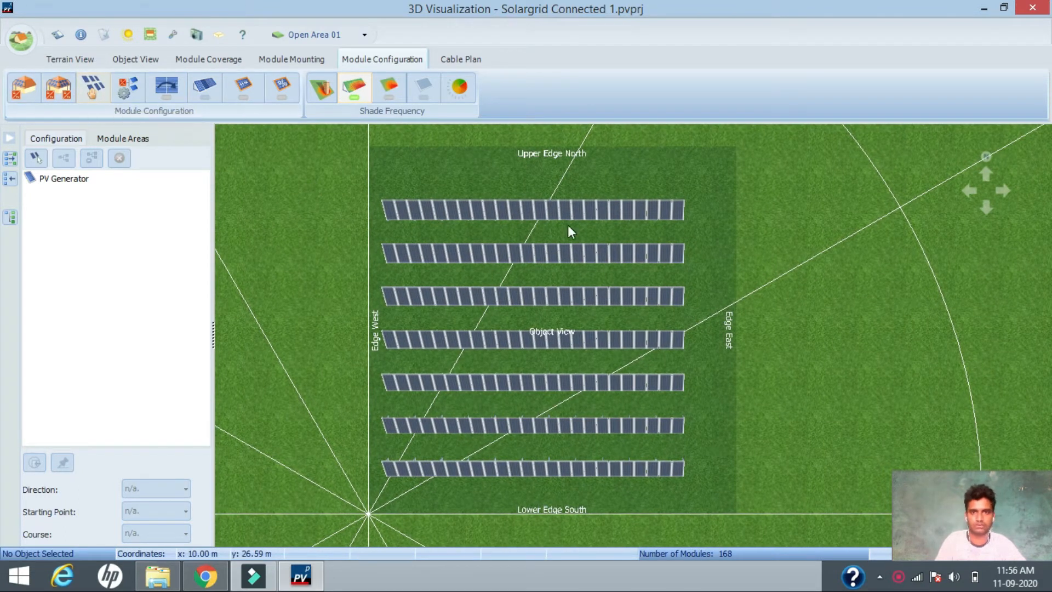
drag(815, 296, 810, 295)
right_click(837, 248)
click(16, 90)
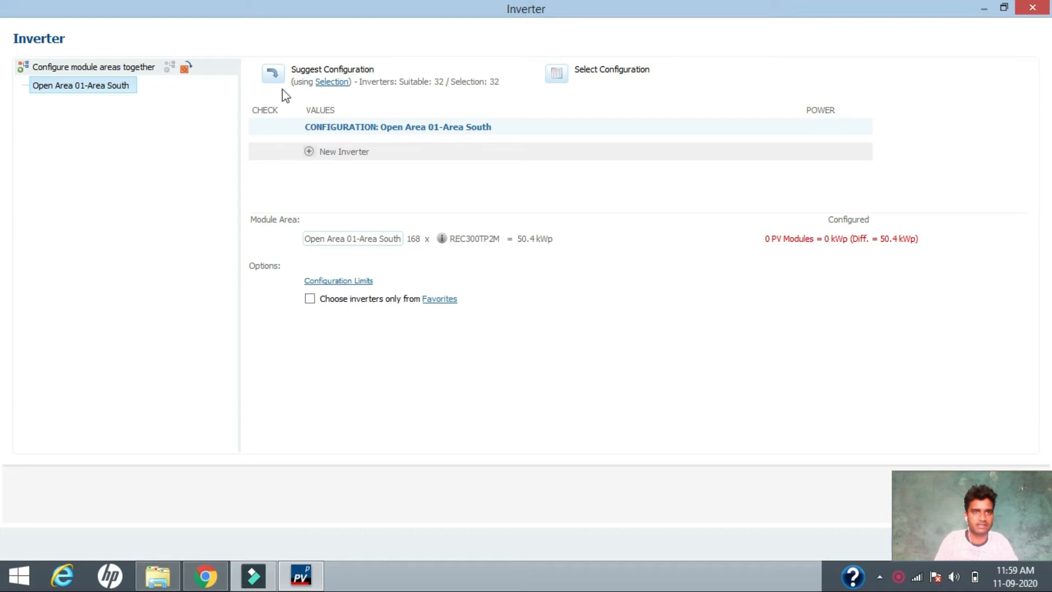
click(273, 75)
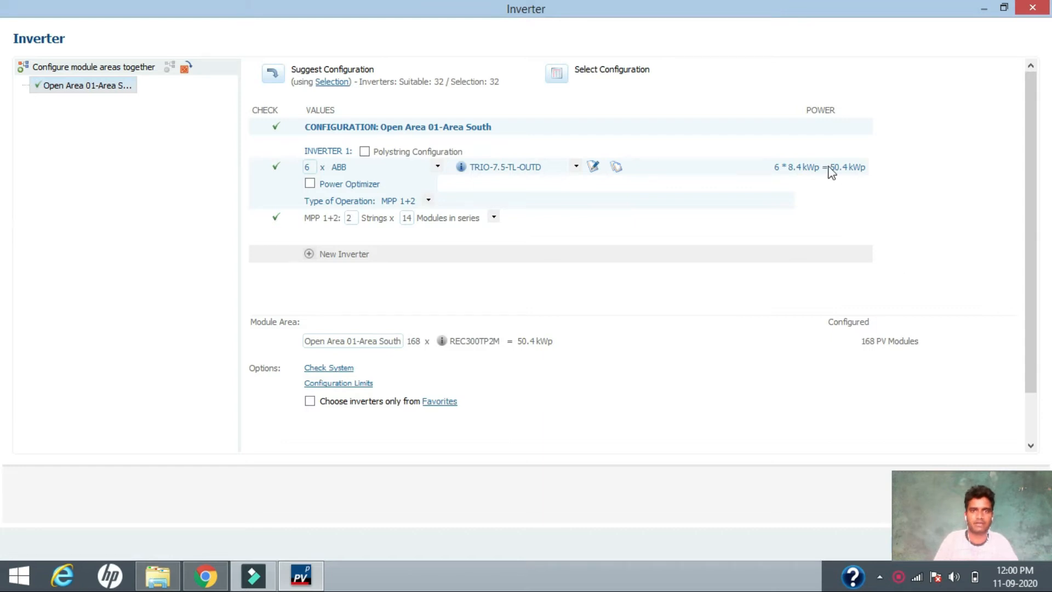
- Open the inverter database from the Select Inverter Configuration dialog to choose which inverters are considered
click(567, 82)
drag(596, 31, 574, 18)
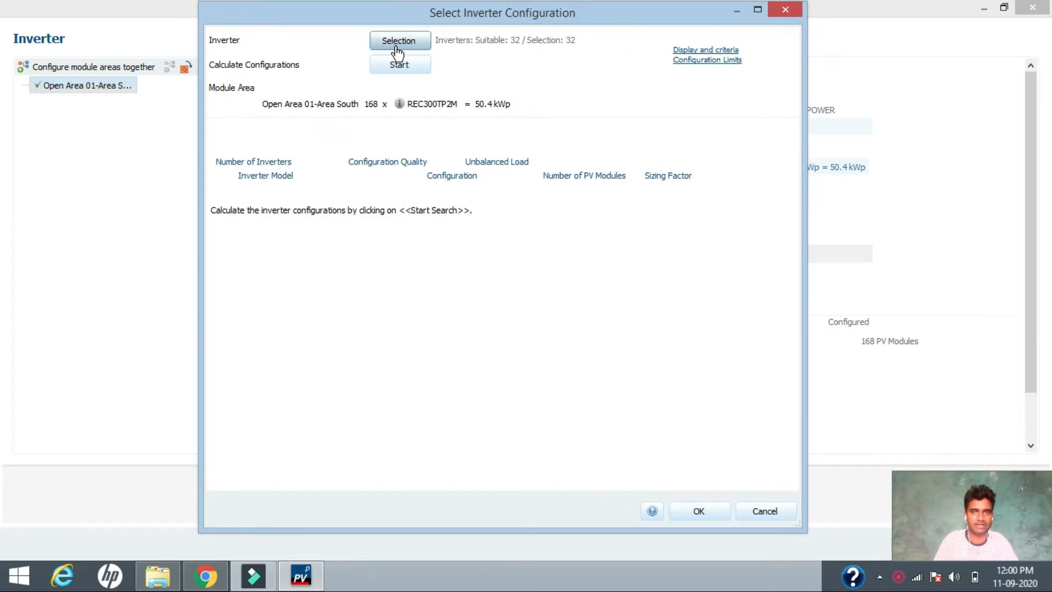
click(398, 44)
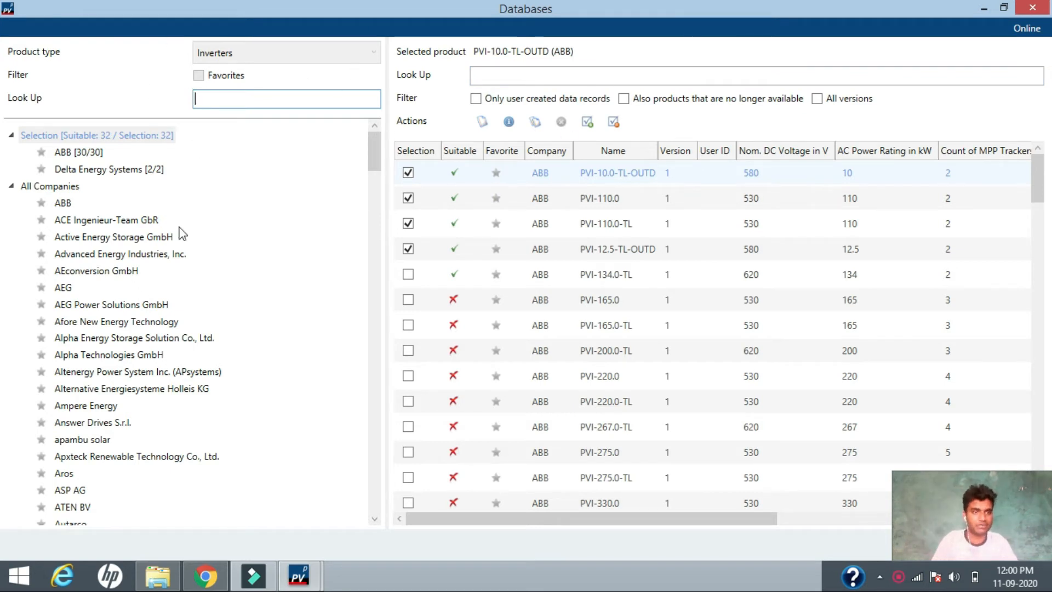
- Browse the inverter manufacturers and look up "delta" in the company list
drag(373, 150, 376, 369)
scroll(273, 332, down, 7)
scroll(272, 332, down, 17)
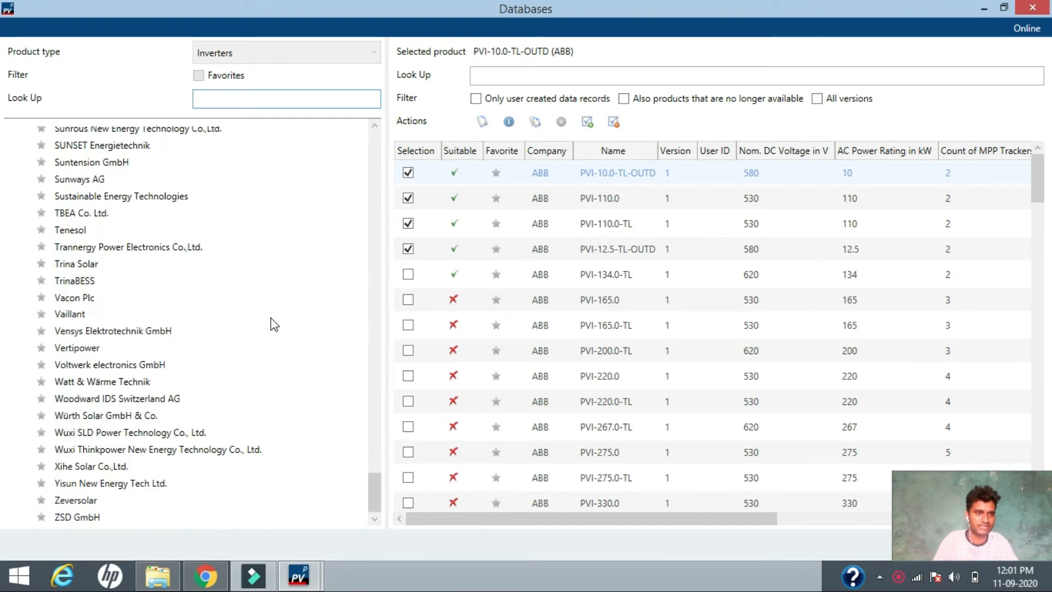
drag(374, 490, 374, 149)
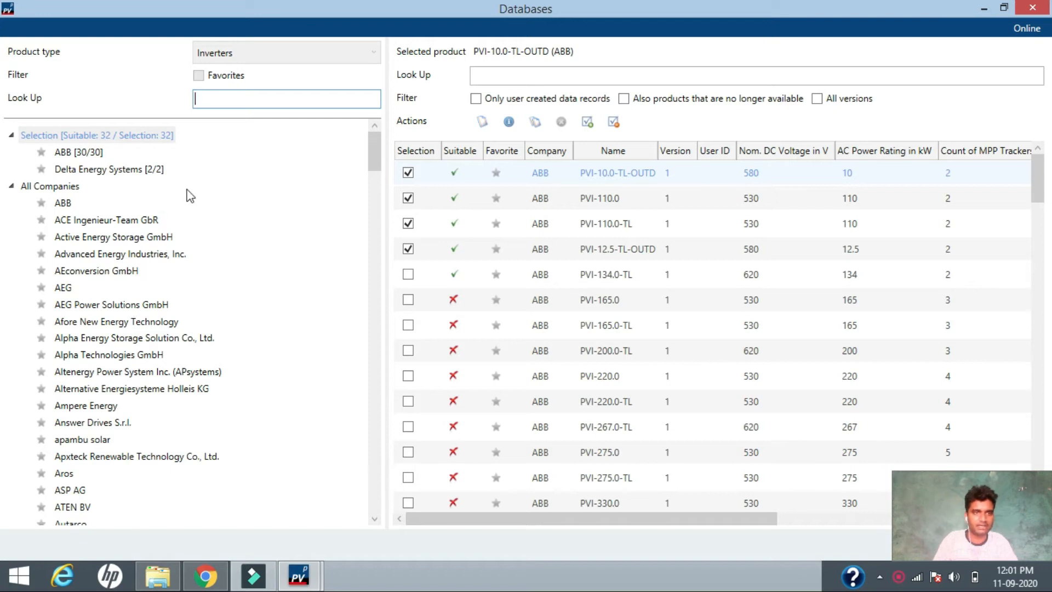
text(delta)
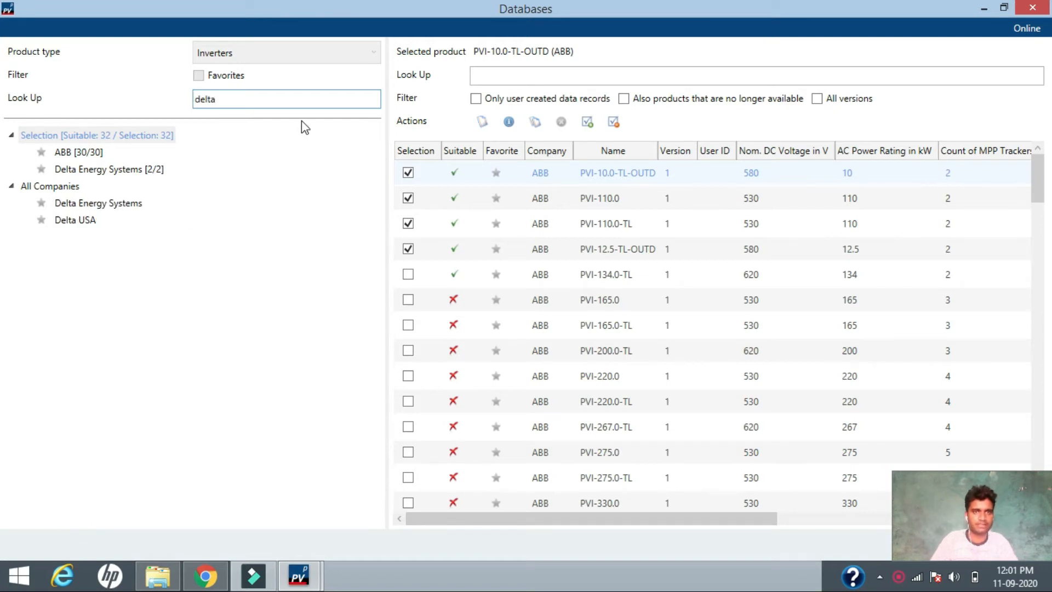
- Include the Delta Energy Systems inverters RPI M50A, RPI M10A, RPI M15A and RPI M20A in the inverter selection
click(97, 204)
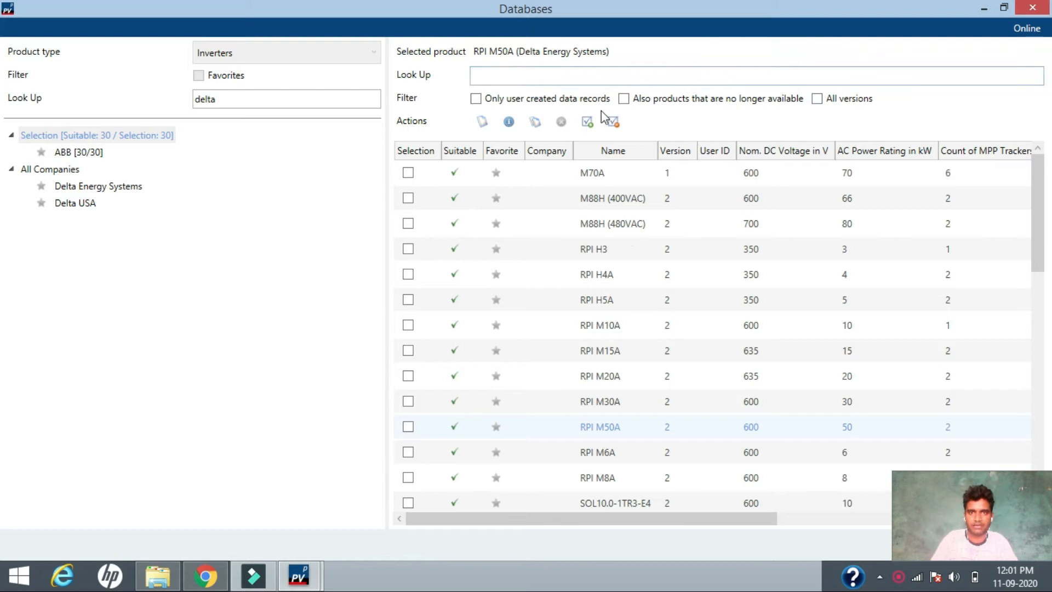
drag(1041, 241, 1045, 170)
drag(1037, 208, 1051, 135)
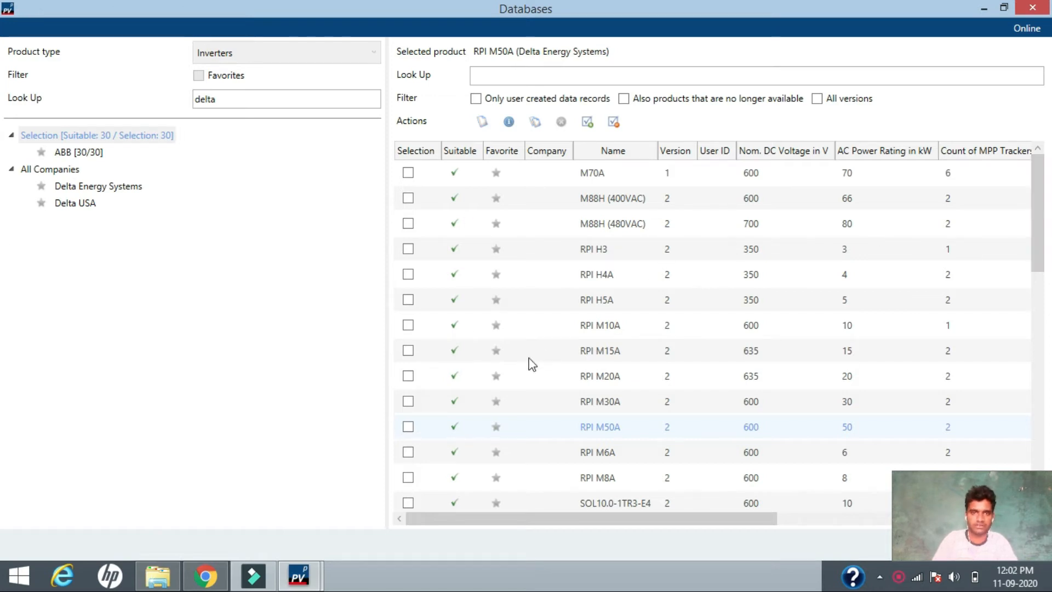
scroll(597, 339, down, 1)
click(755, 329)
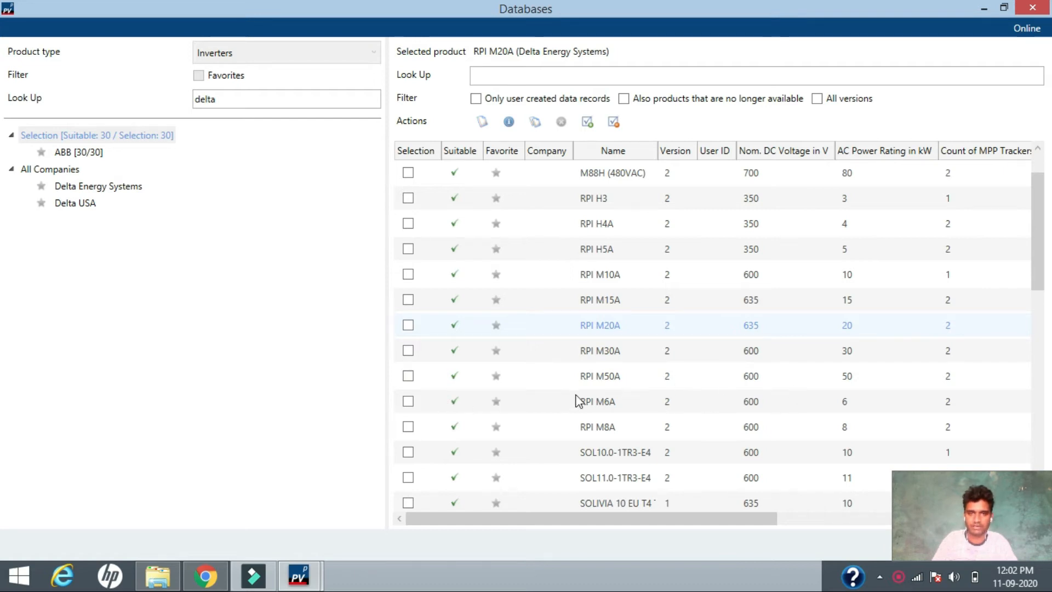
click(408, 376)
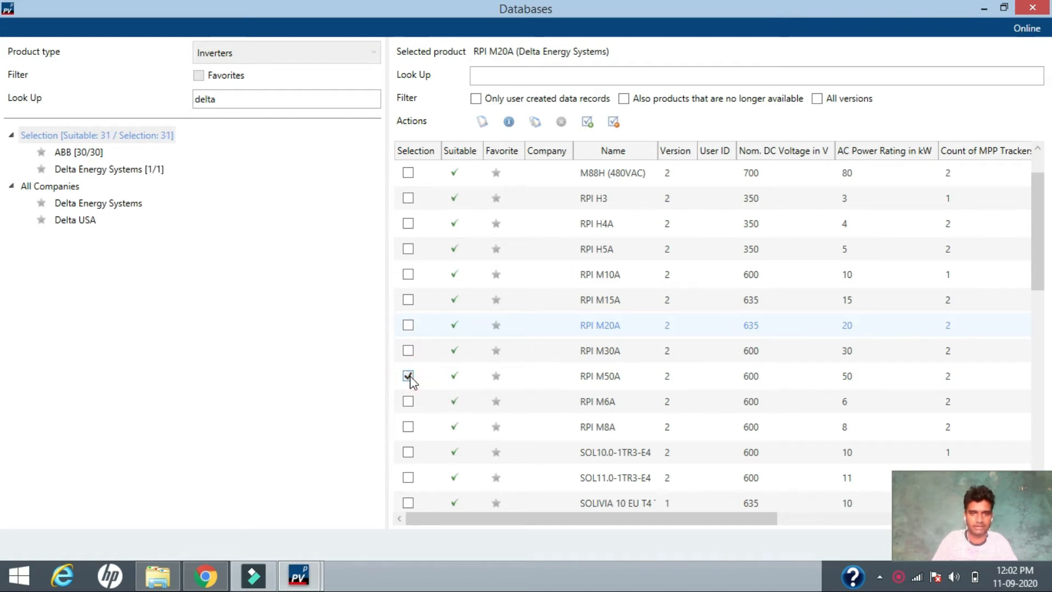
click(409, 274)
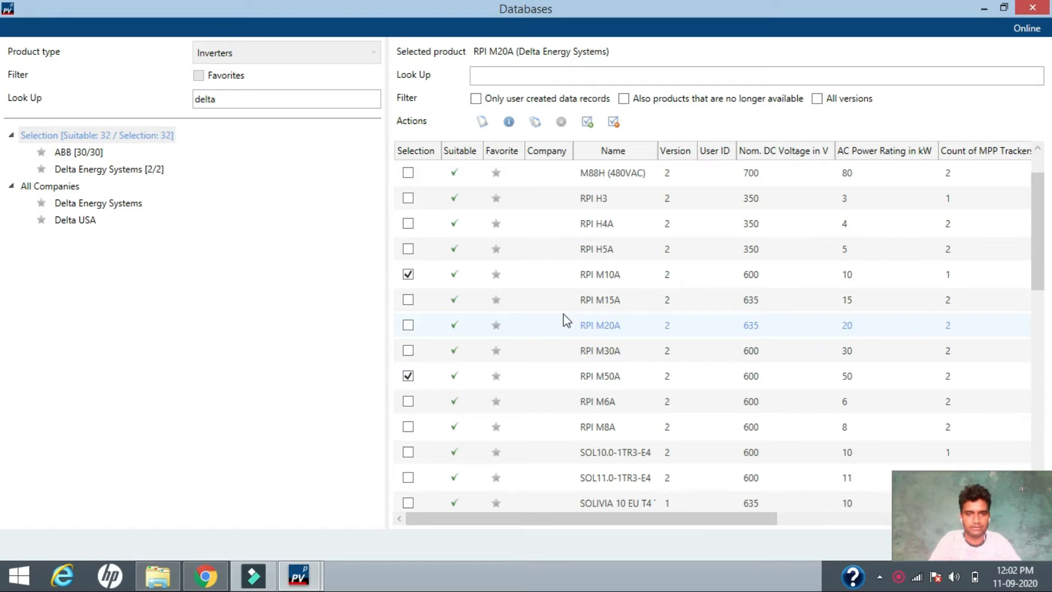
click(408, 299)
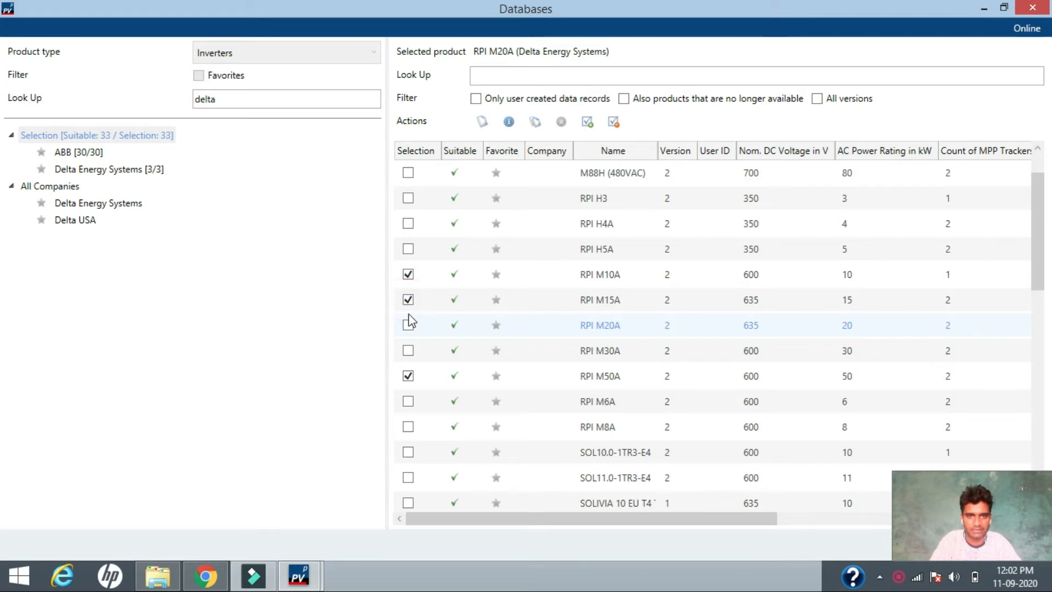
click(408, 324)
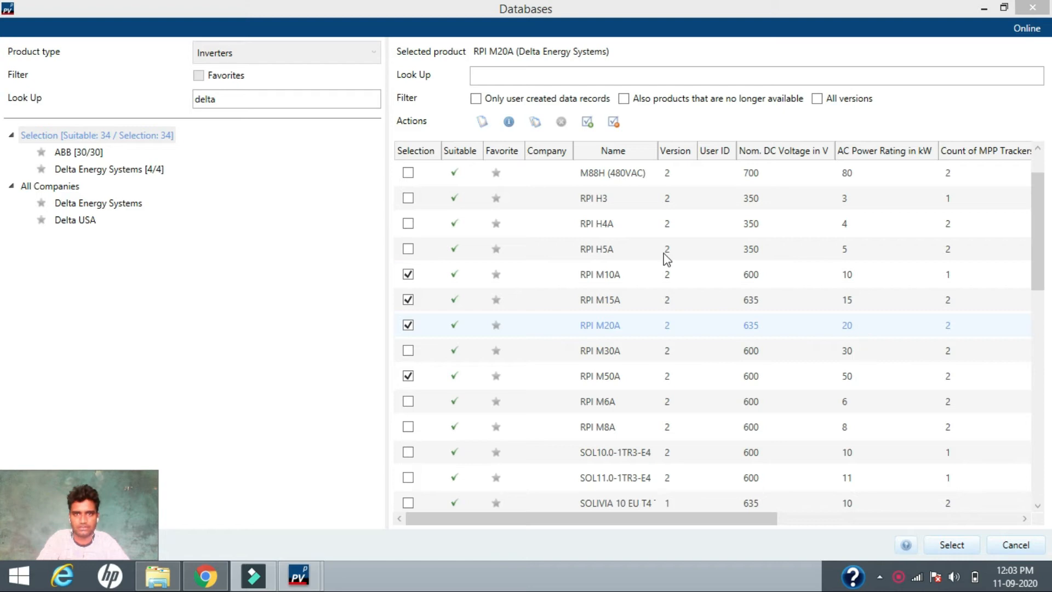
- Exclude the ABB inverters PVI-110.0, PVI-10.0-TL-OUTD, PVI-12.5-TL-OUTD and PVI-110.0-TL from the inverter selection
click(86, 171)
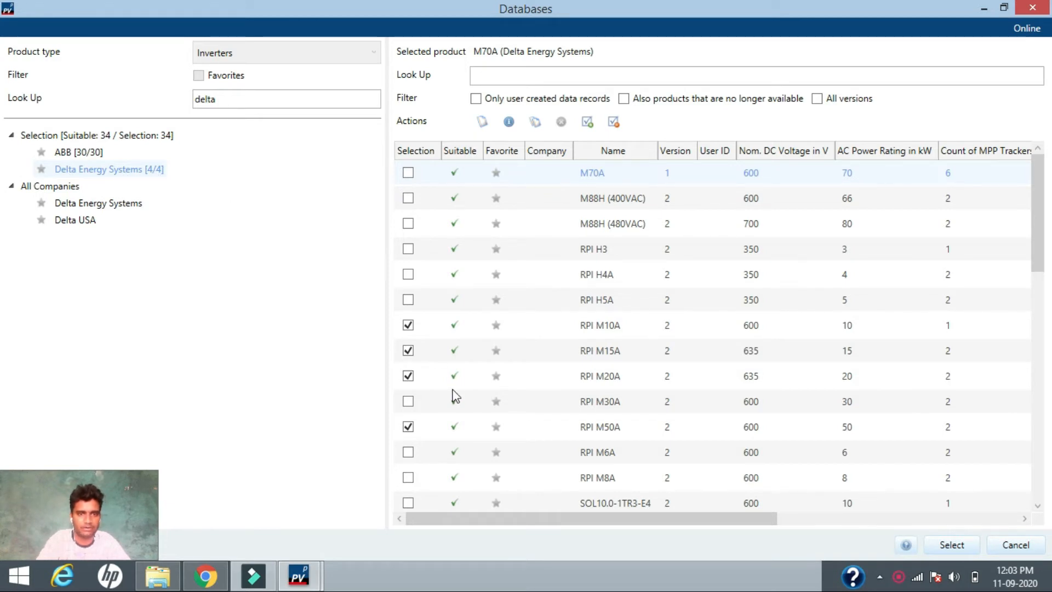
click(79, 152)
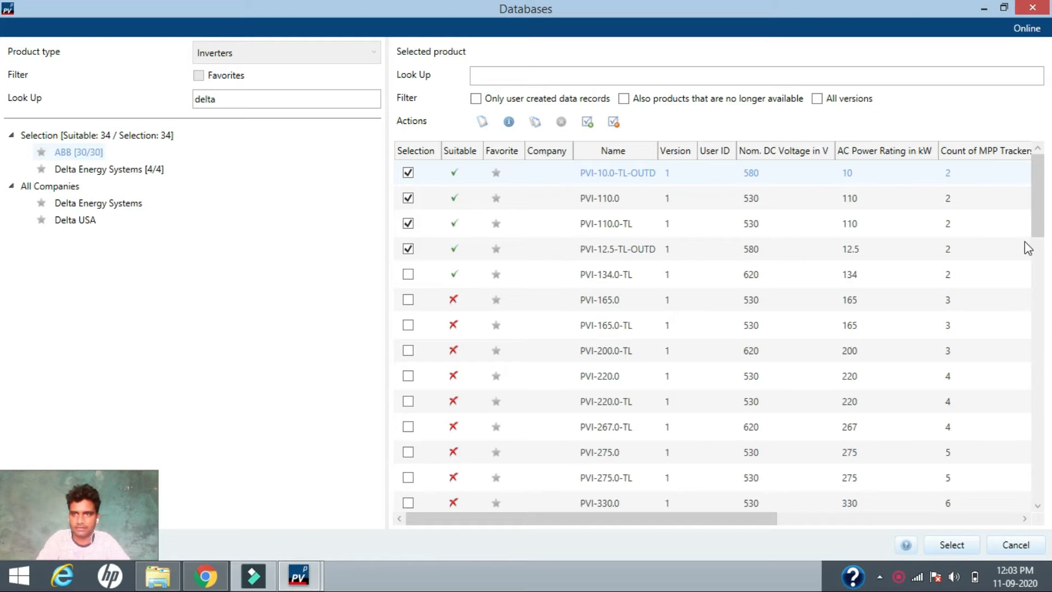
drag(1035, 217, 1035, 184)
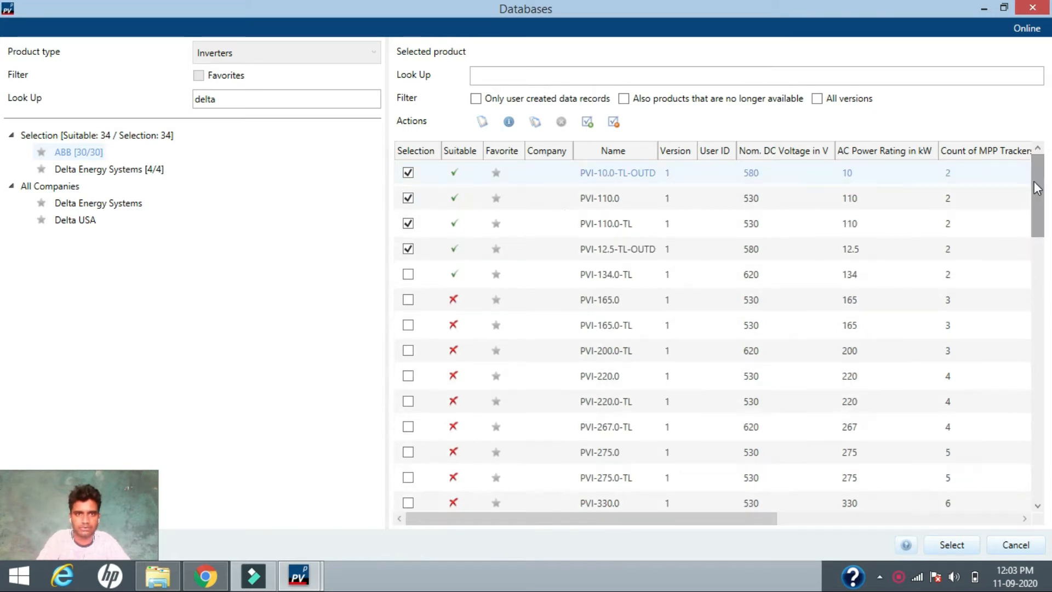
click(409, 199)
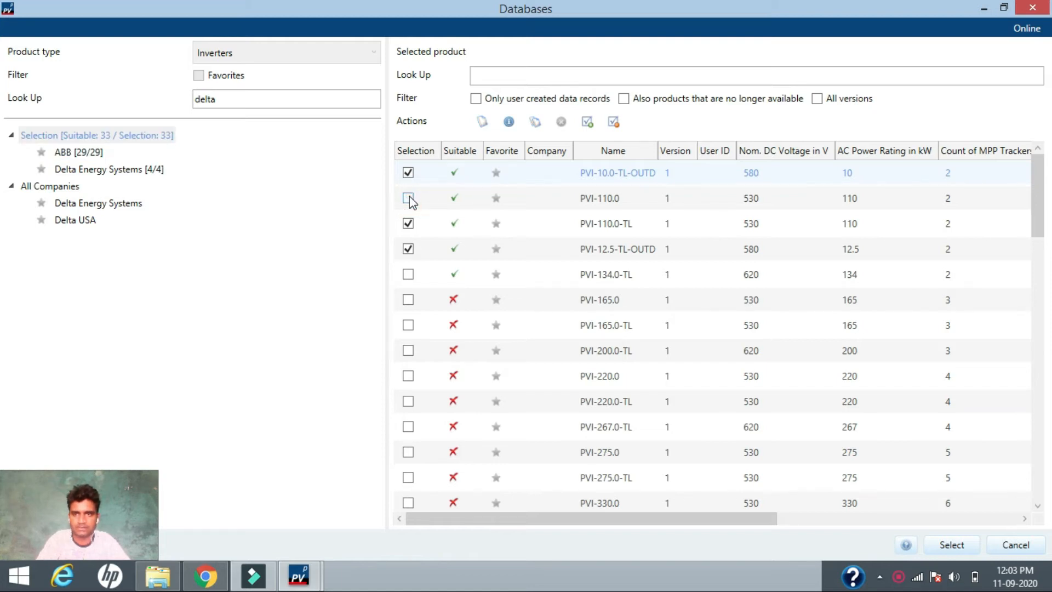
click(407, 172)
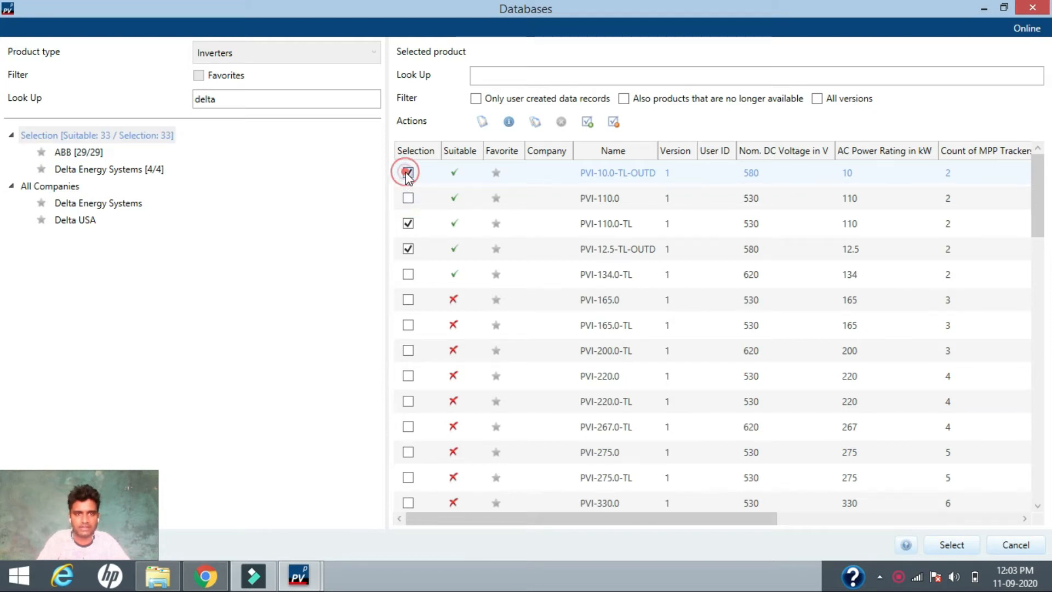
click(409, 249)
click(408, 223)
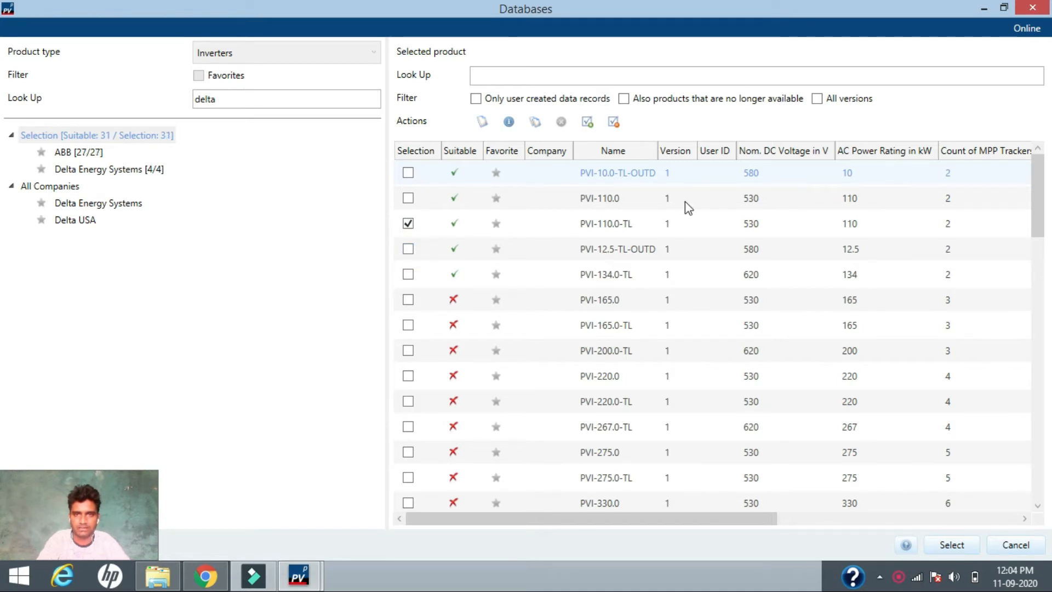
- Confirm the inverter selection after reviewing the remaining ABB models, and calculate the possible configurations for Open Area 01-Area South
drag(1040, 222, 1043, 228)
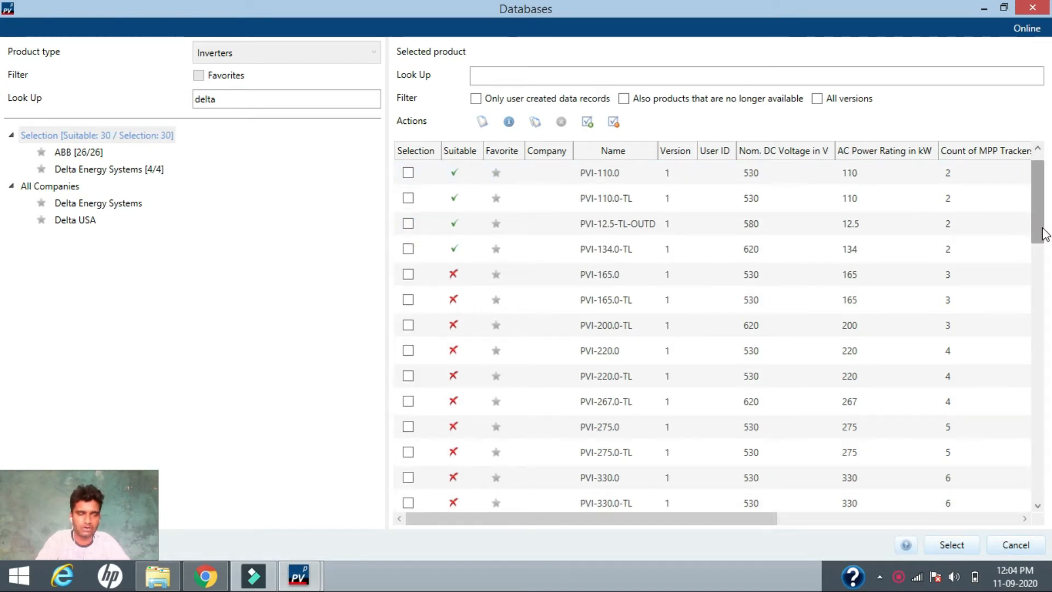
drag(1043, 233, 1048, 385)
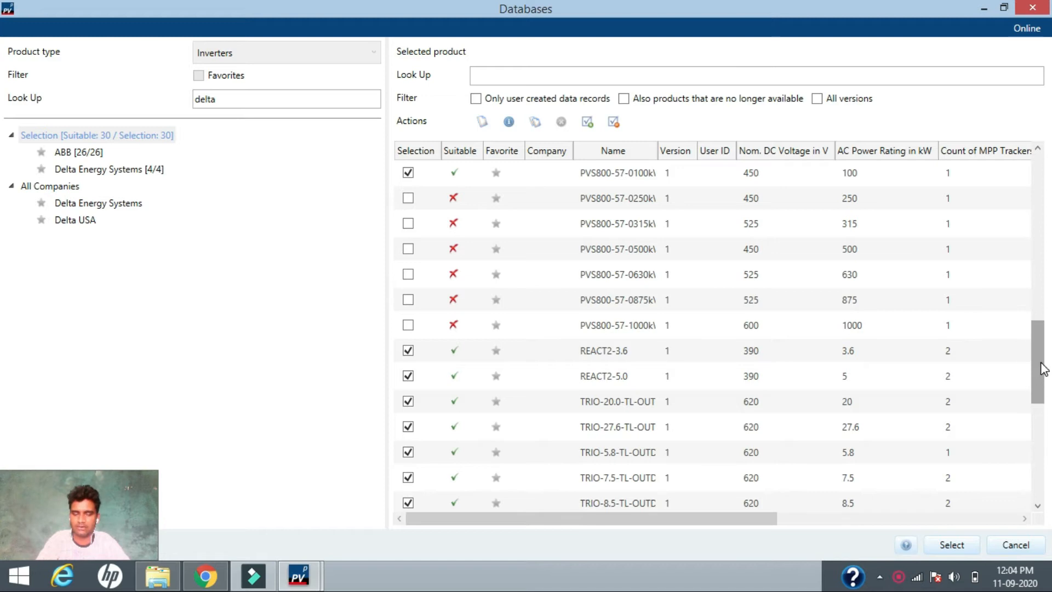
scroll(1030, 358, down, 3)
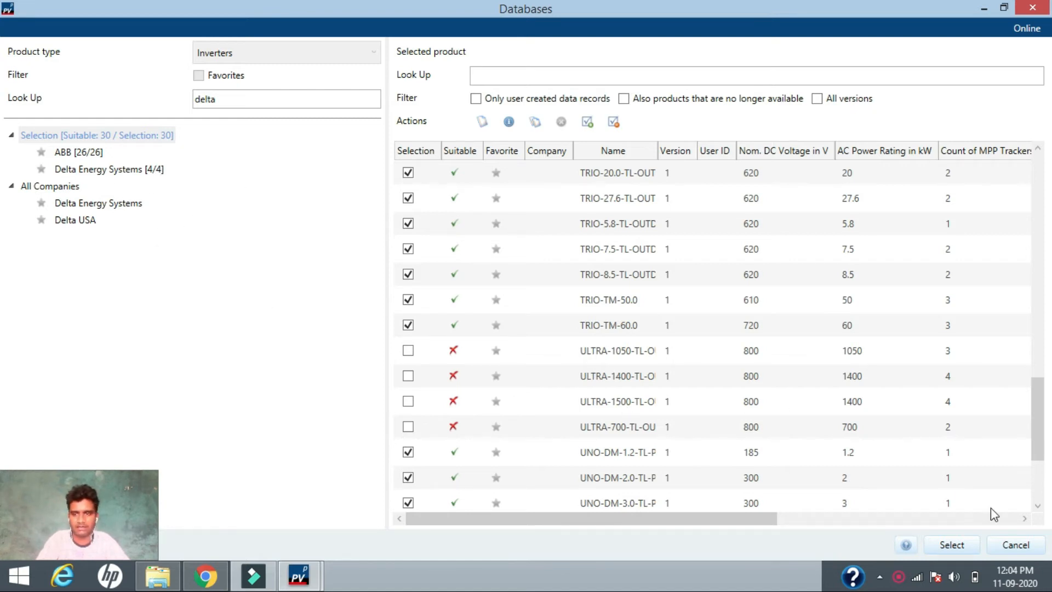
click(954, 548)
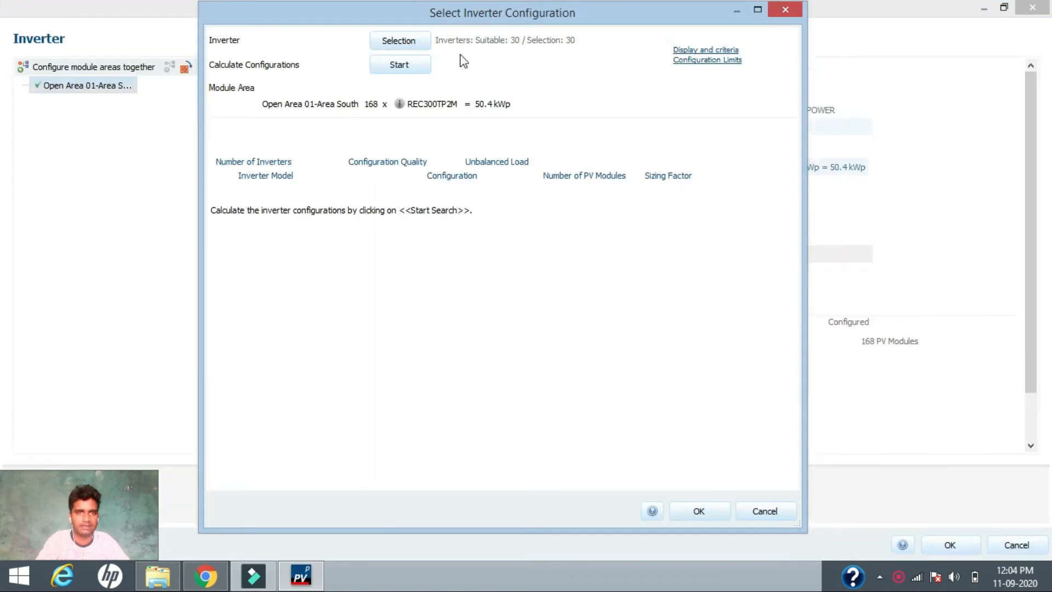
click(399, 66)
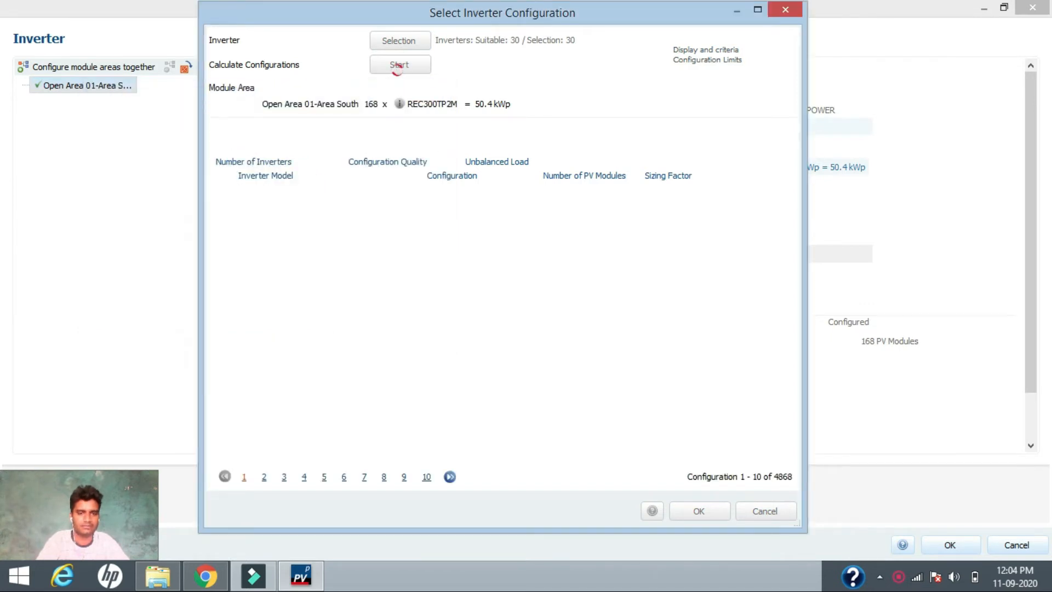
- Choose a configuration with one RPI M50A inverter for all 168 modules from the second page of results and accept it
mouse_move(791, 251)
mouse_down()
mouse_move(797, 376)
mouse_move(793, 255)
mouse_up()
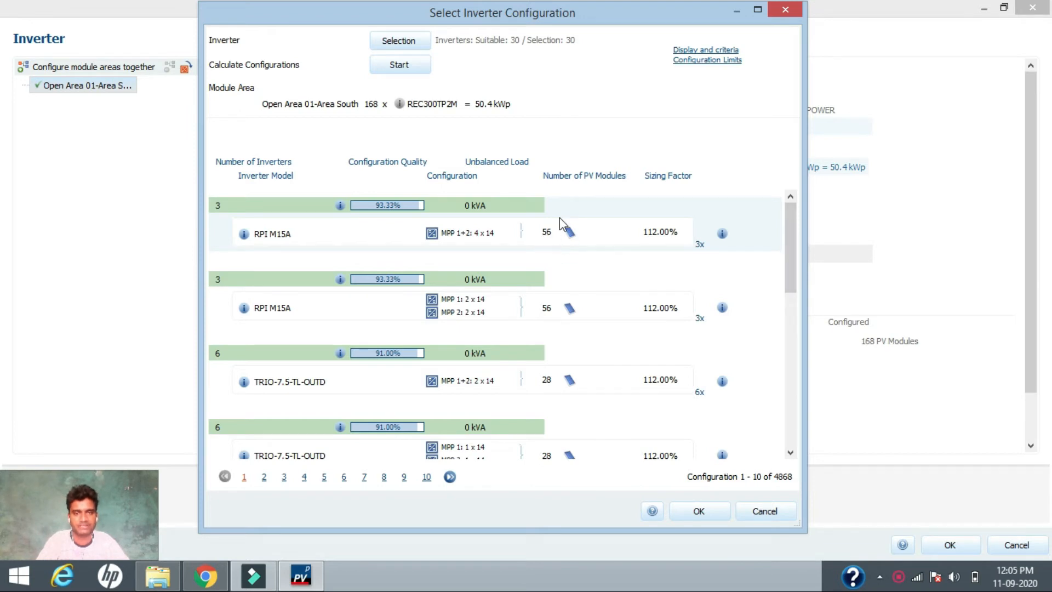
drag(693, 173, 729, 182)
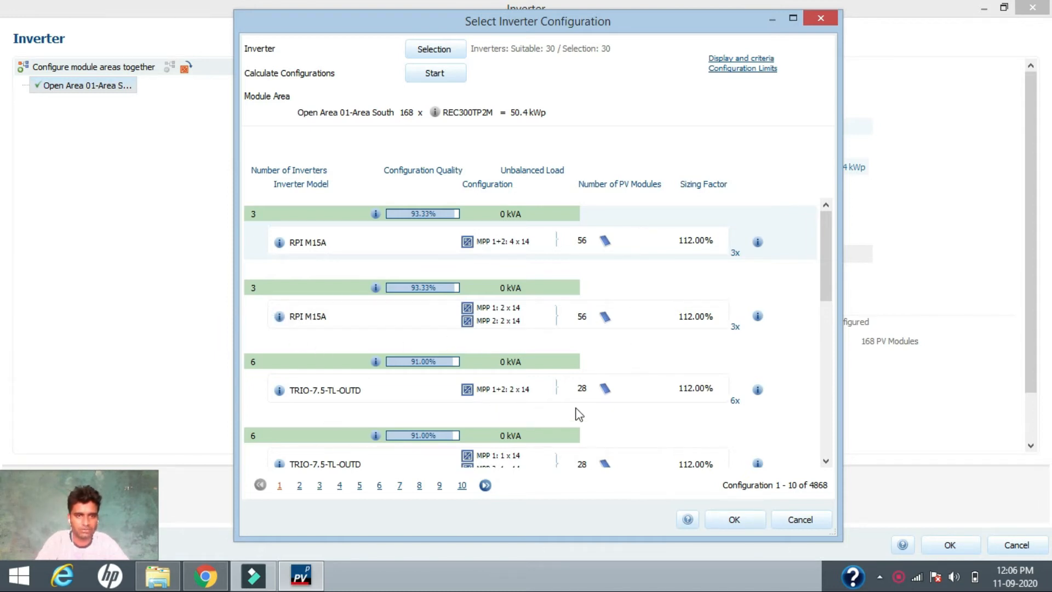
drag(822, 285, 816, 435)
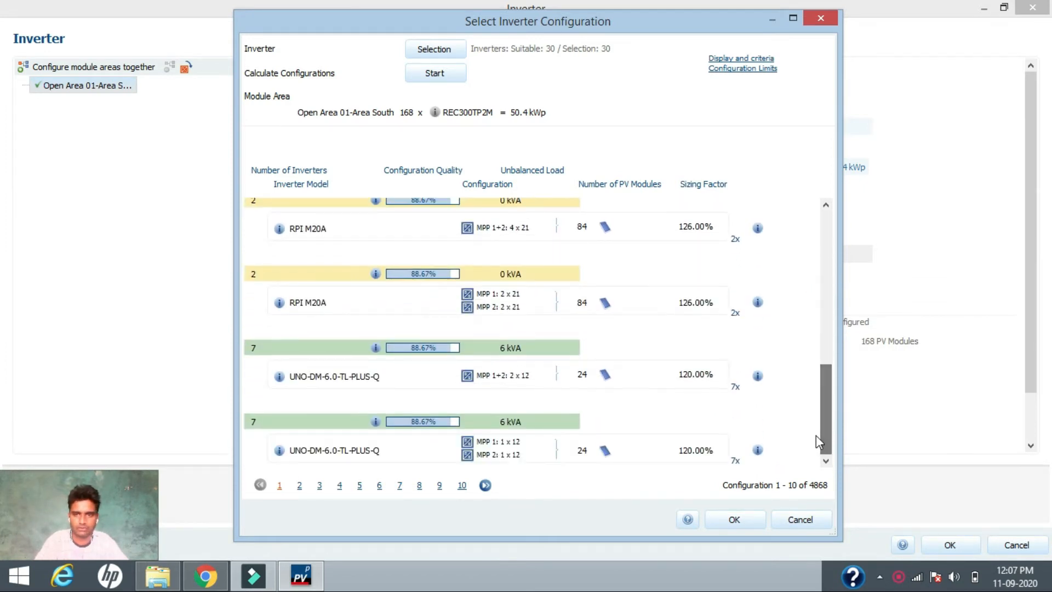
click(300, 485)
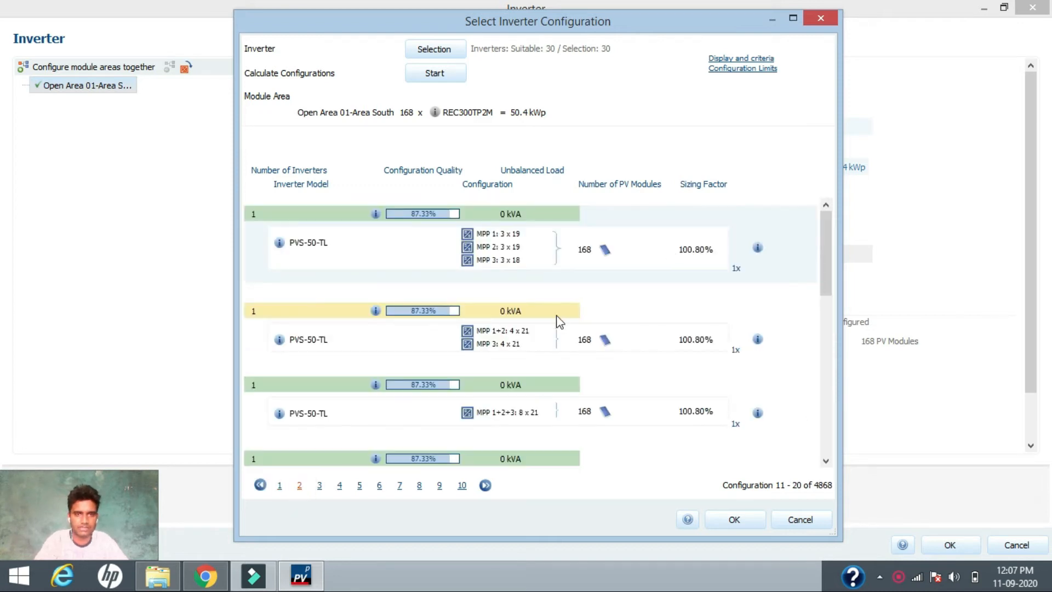
drag(823, 267, 830, 355)
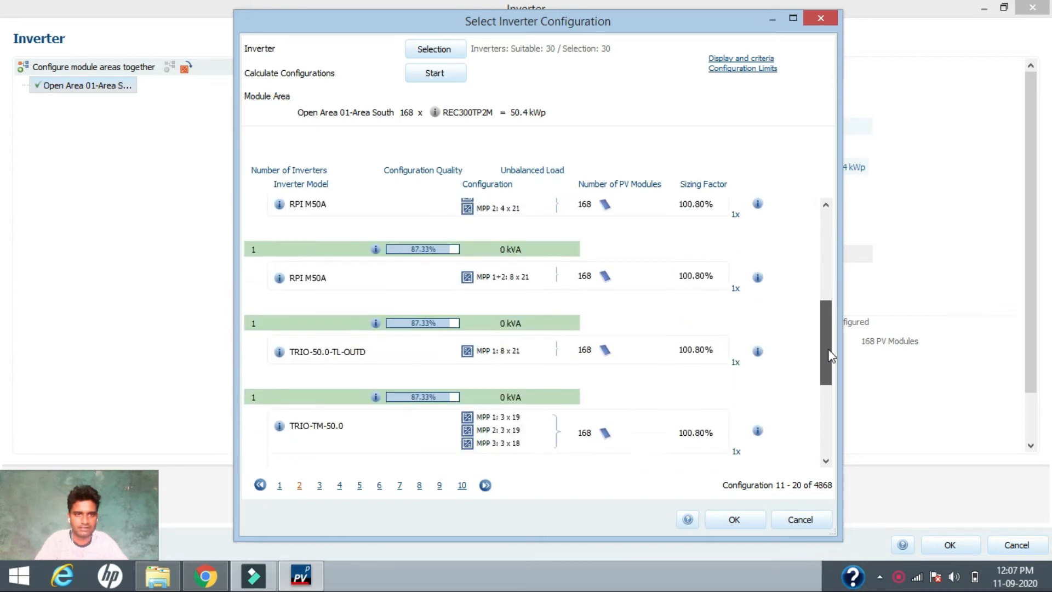
click(320, 286)
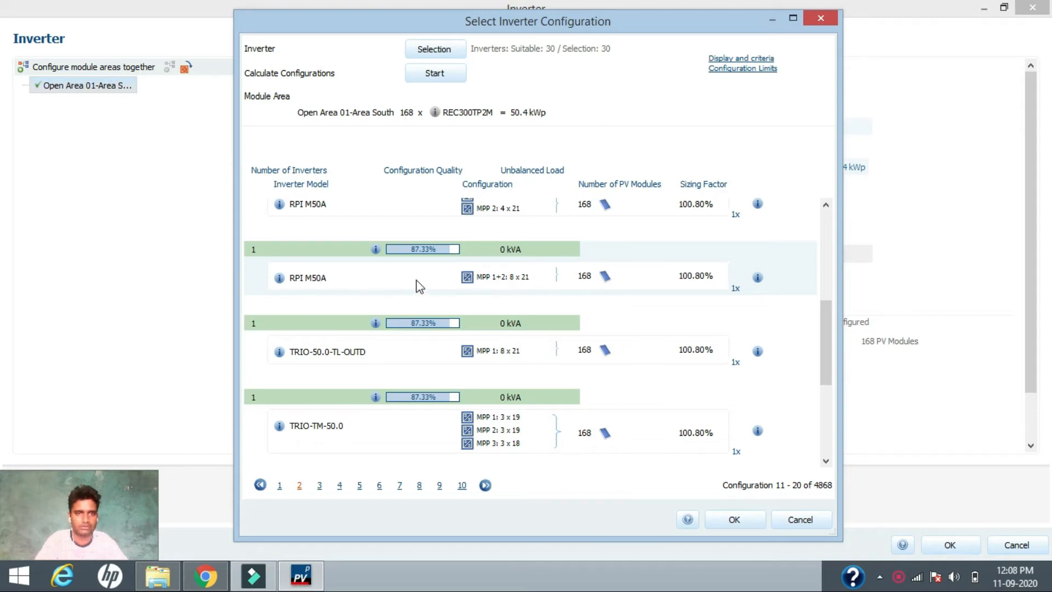
click(537, 366)
click(467, 277)
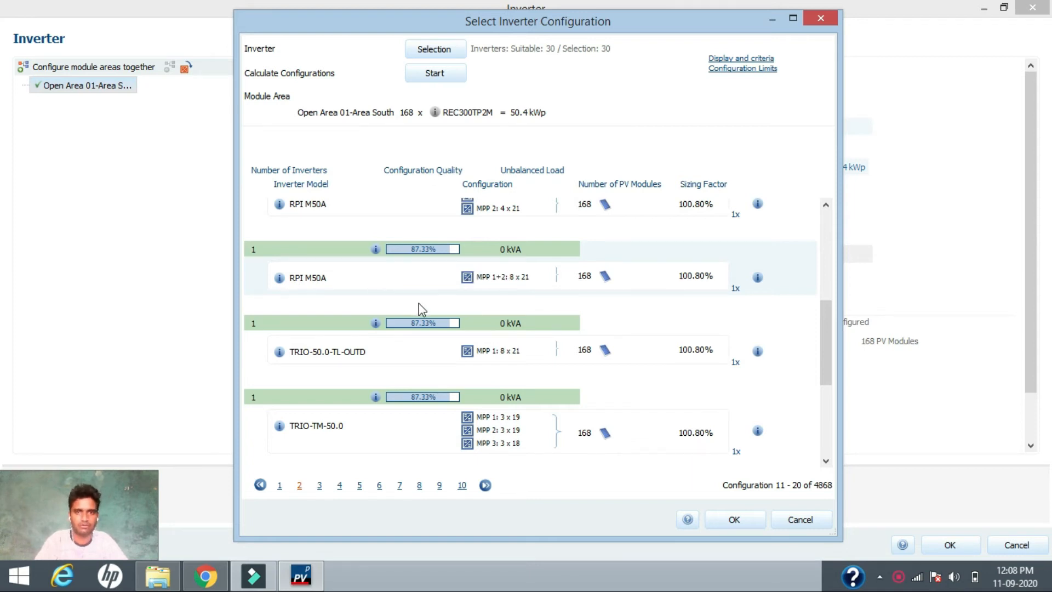
click(537, 345)
click(469, 273)
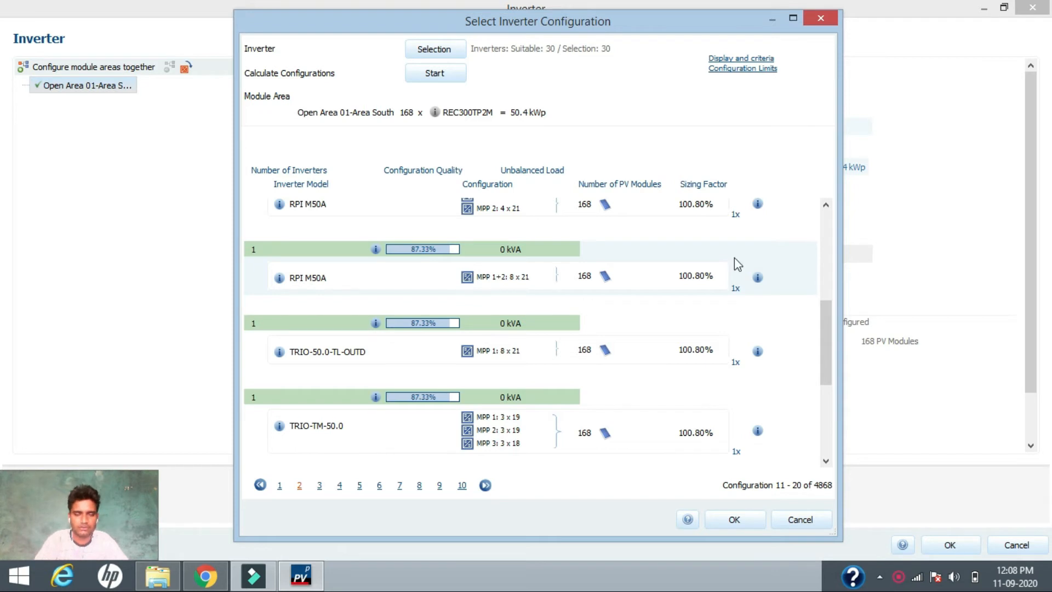
click(734, 520)
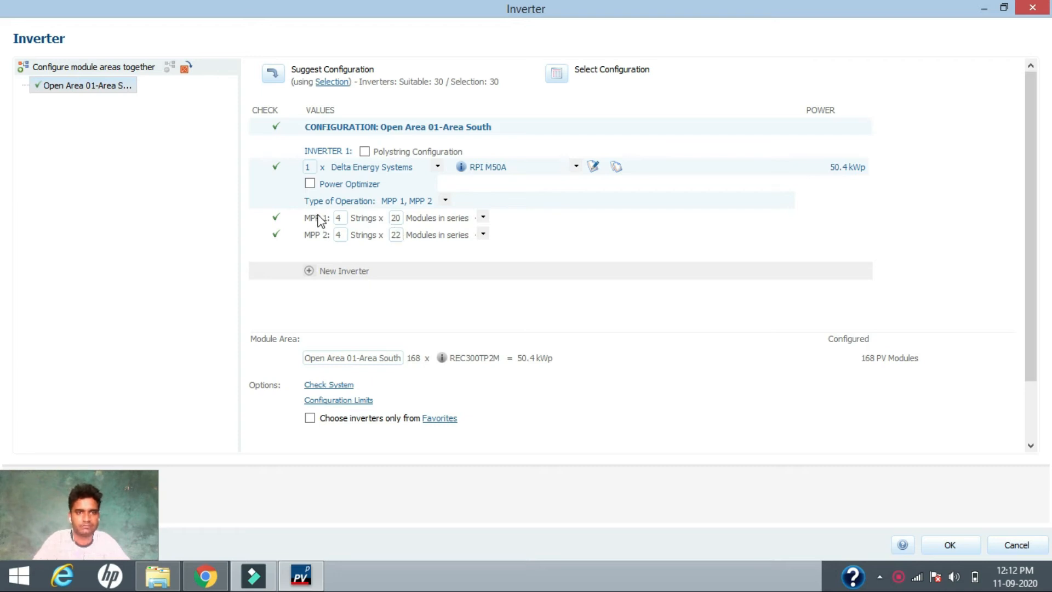
- Inspect the available types of operation and the string options for MPP 1 of the RPI M50A inverter without changing them
click(446, 200)
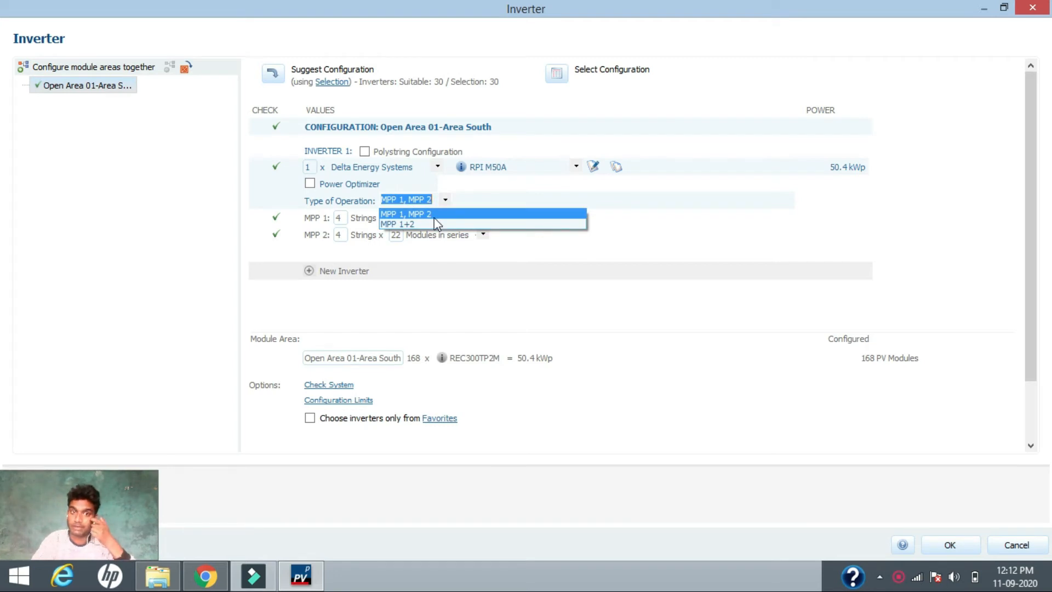
click(495, 189)
click(495, 188)
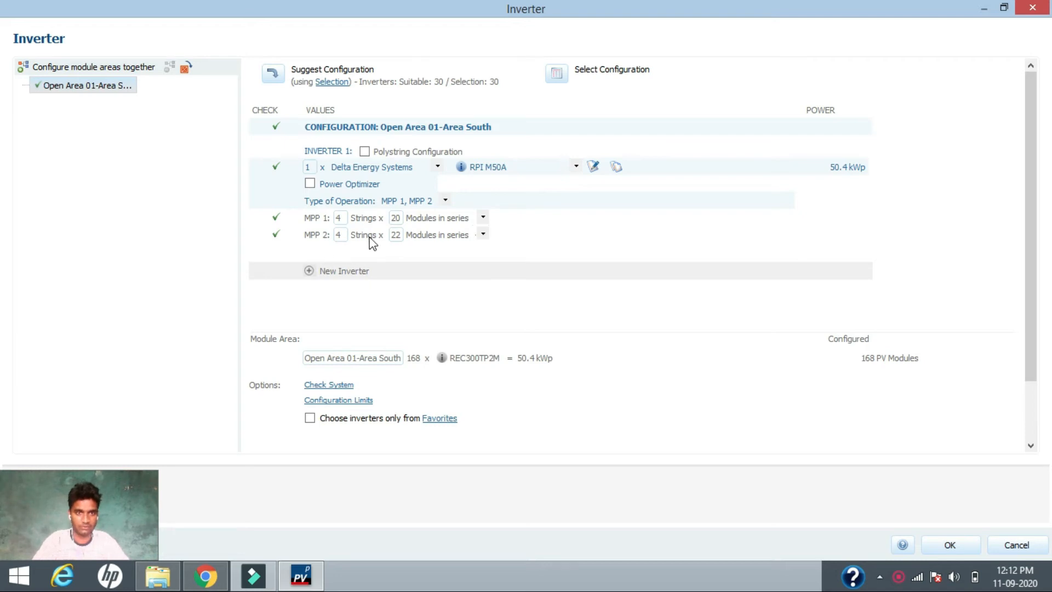
click(483, 217)
drag(669, 291, 673, 456)
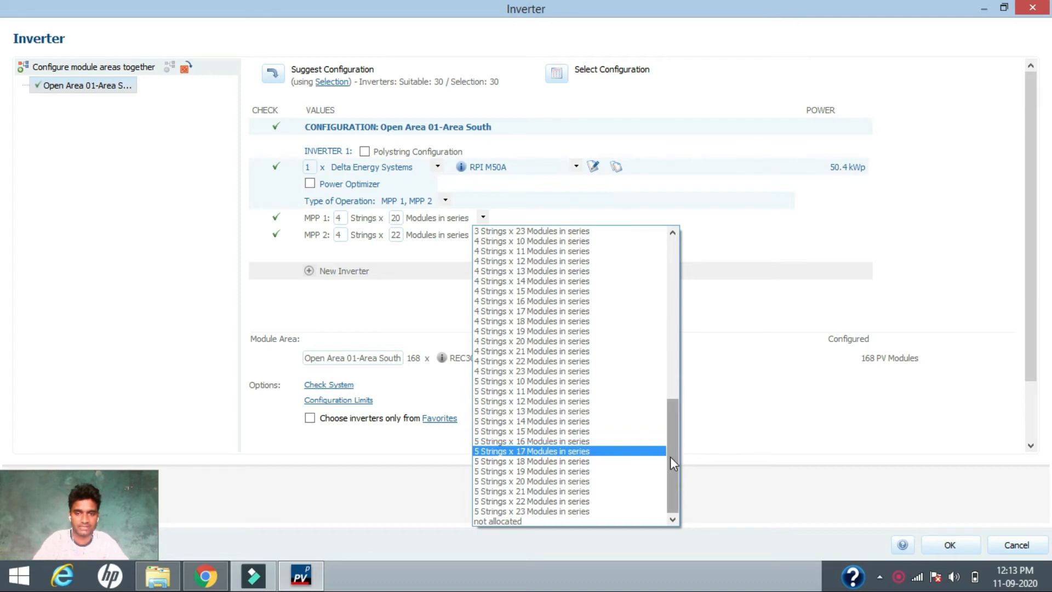
click(550, 209)
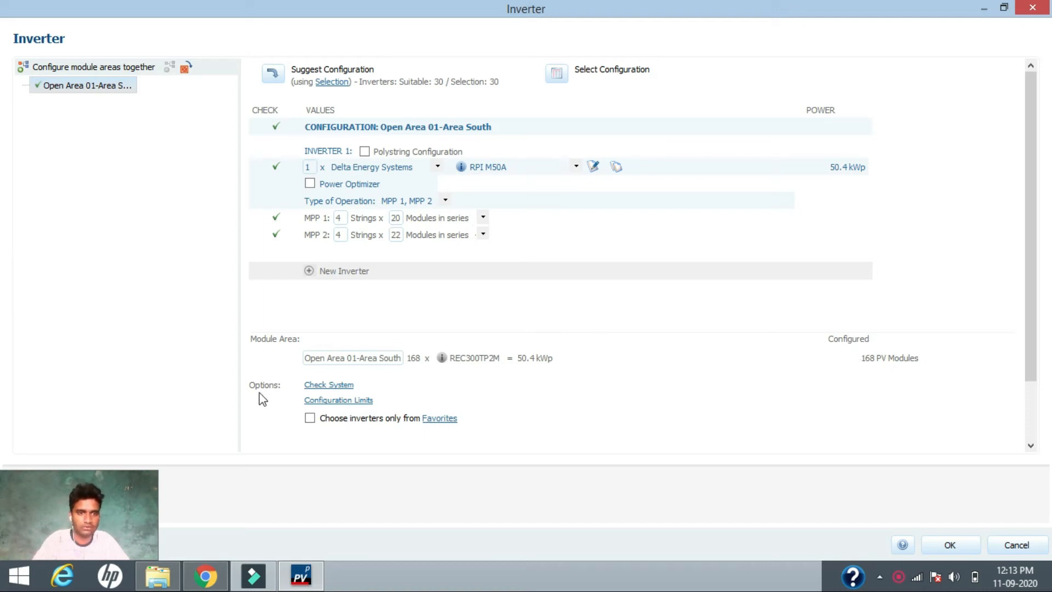
- Check the system values for the RPI M50A, MPP 1 and MPP 2, and accept the inverter configuration
click(331, 386)
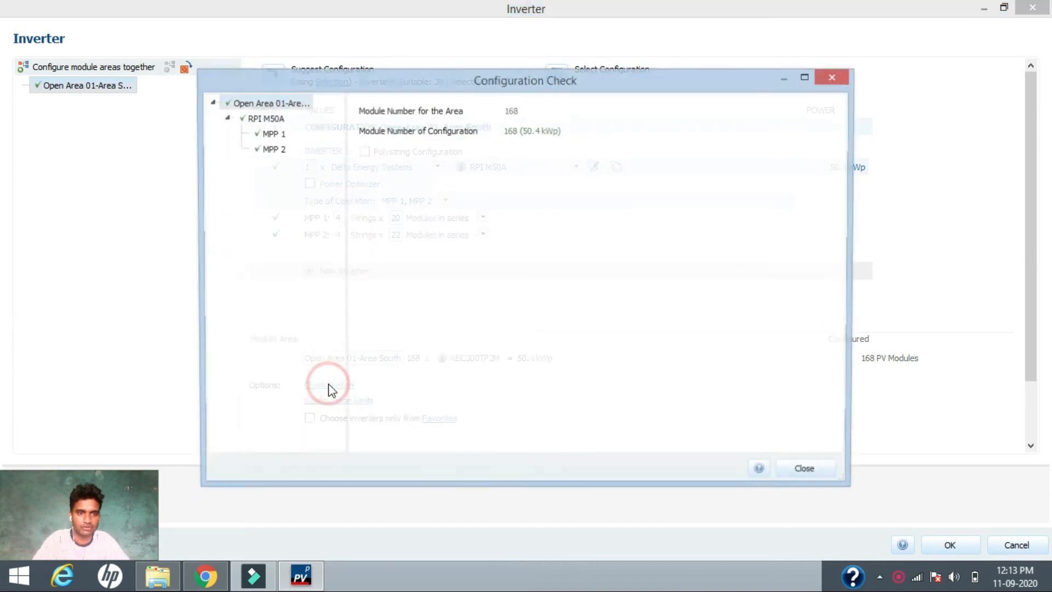
mouse_move(602, 81)
mouse_down()
mouse_move(570, 56)
mouse_move(598, 59)
mouse_move(603, 71)
mouse_move(597, 63)
mouse_up()
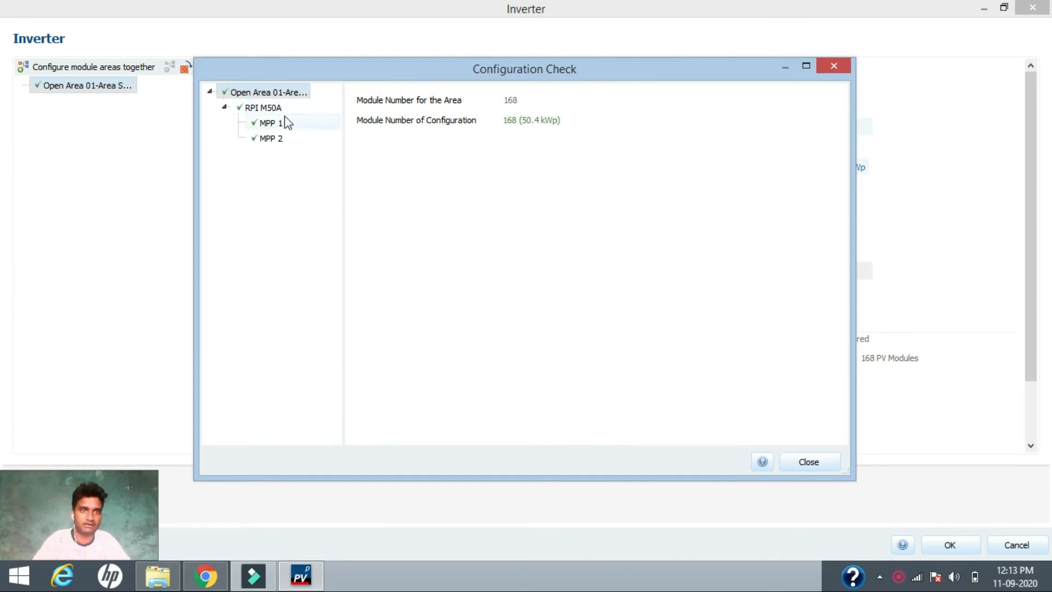
drag(510, 73, 512, 73)
click(266, 108)
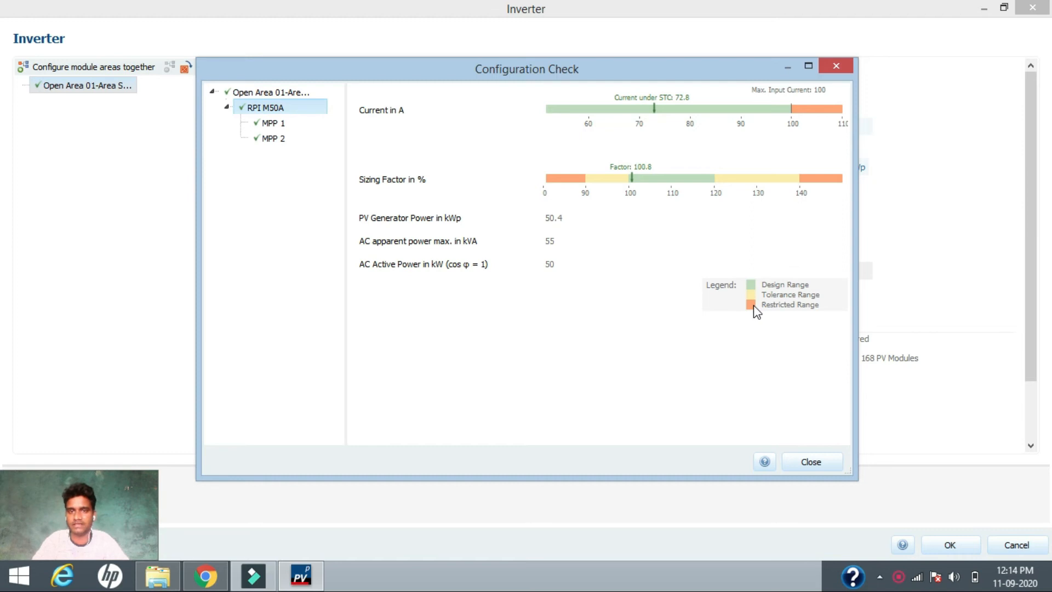
click(316, 127)
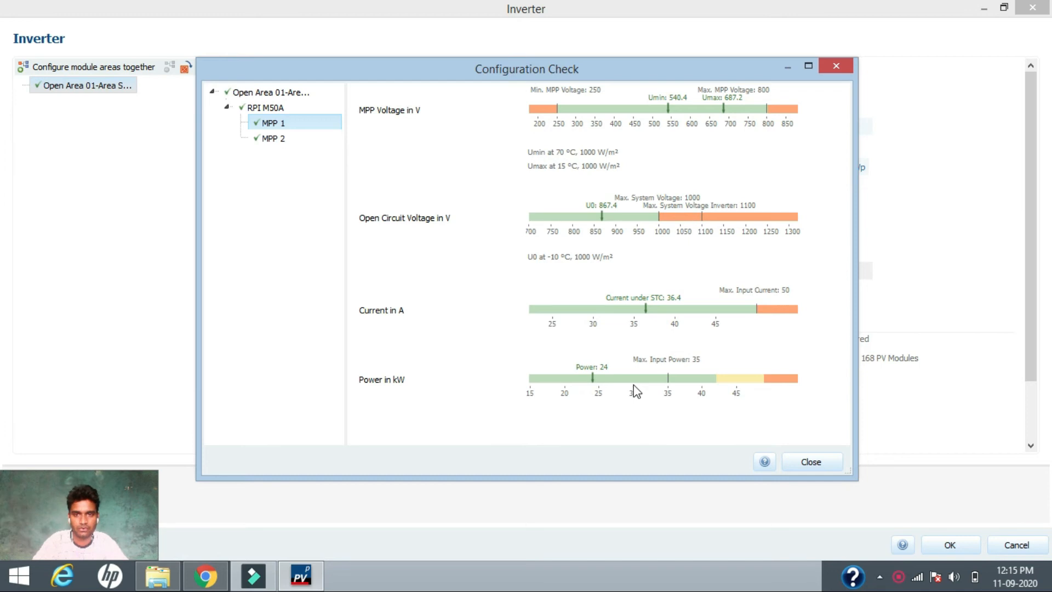
click(281, 139)
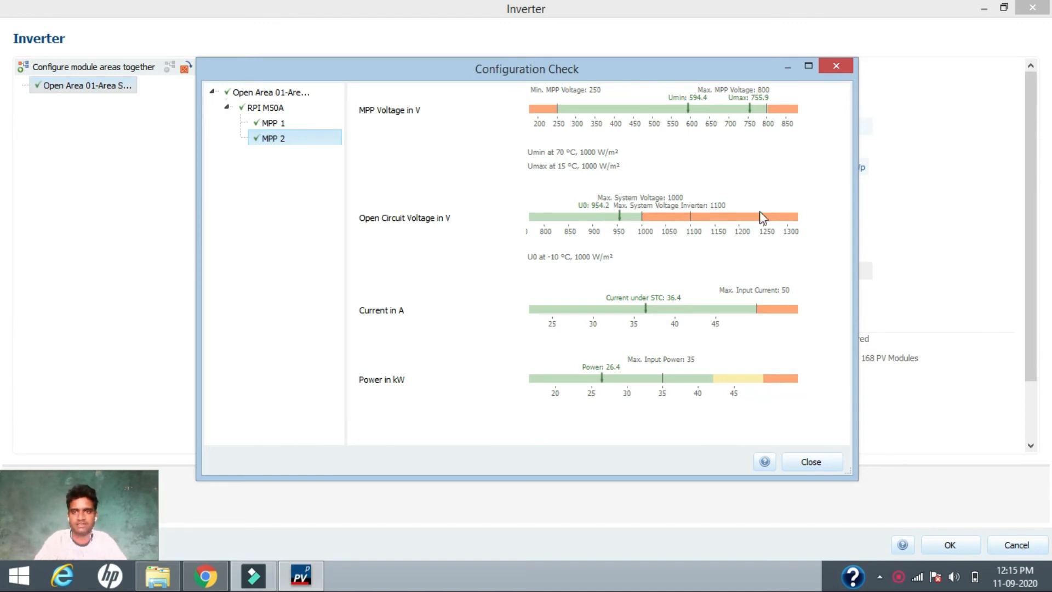
click(820, 462)
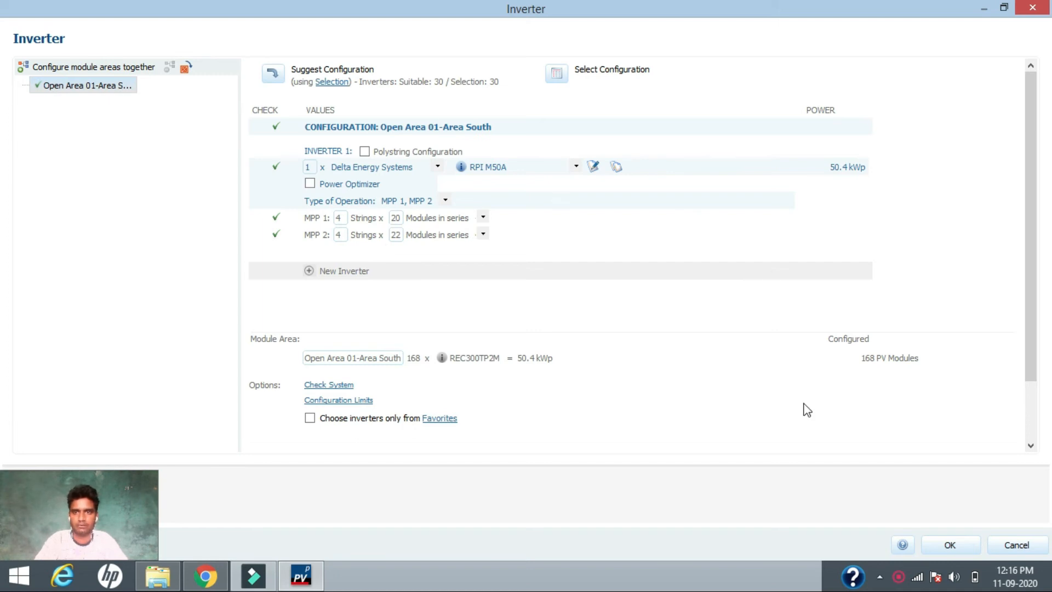
click(949, 546)
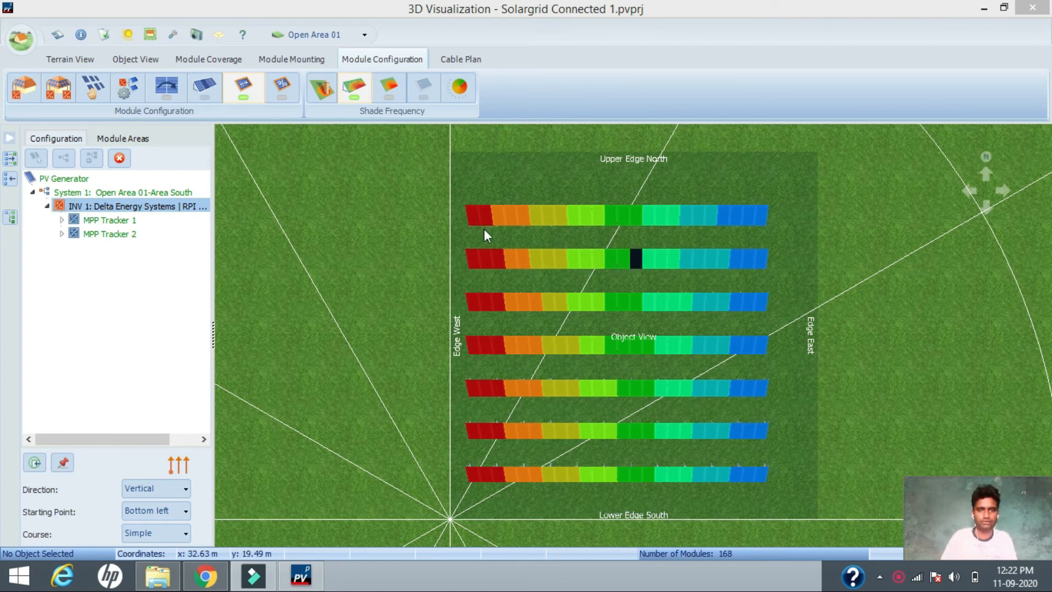
- Inspect inverter INV 1 in the configuration tree and expand it to list its MPP trackers
click(873, 245)
click(47, 206)
click(628, 242)
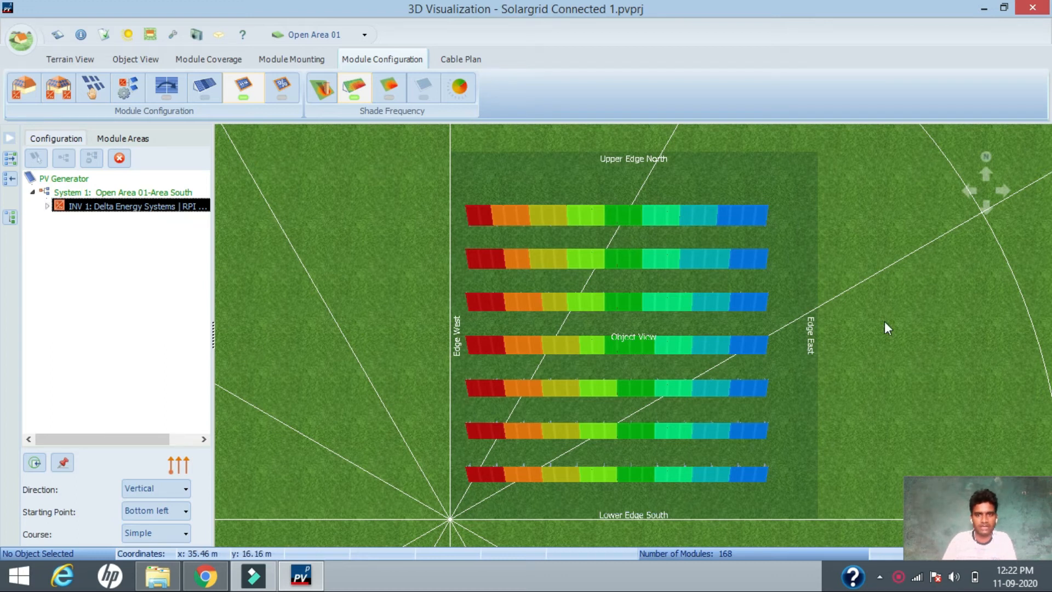
click(116, 208)
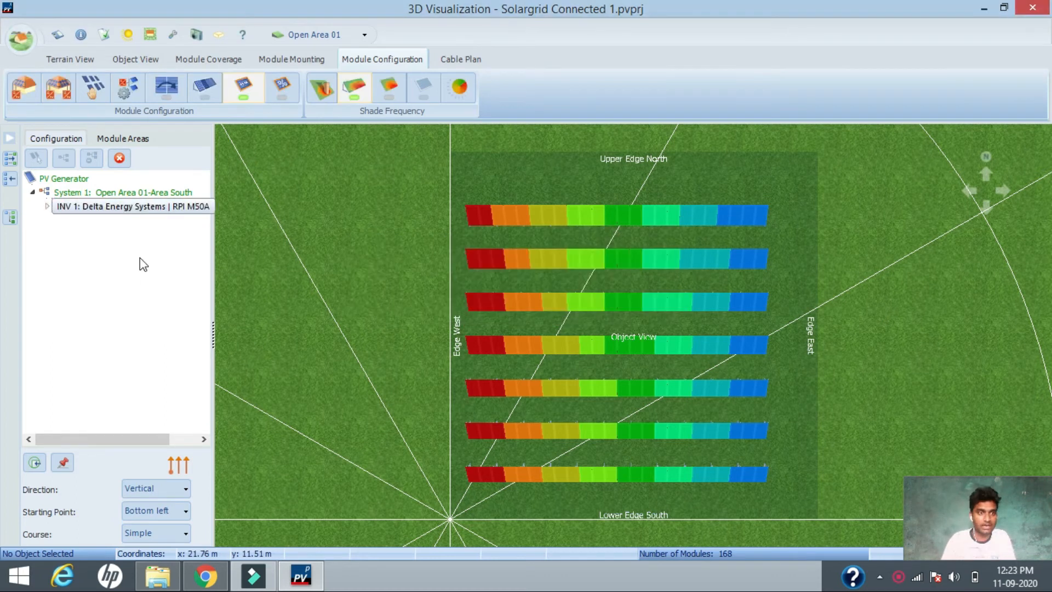
click(138, 210)
double_click(138, 209)
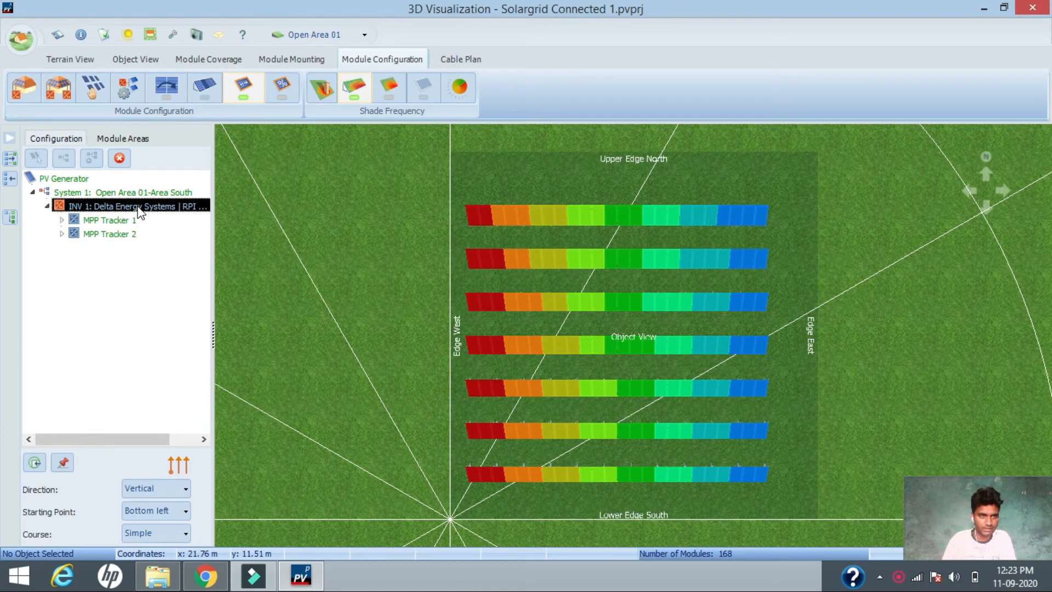
- Examine which modules in the 3D view are allocated to MPP Tracker 1 and MPP Tracker 2
click(113, 224)
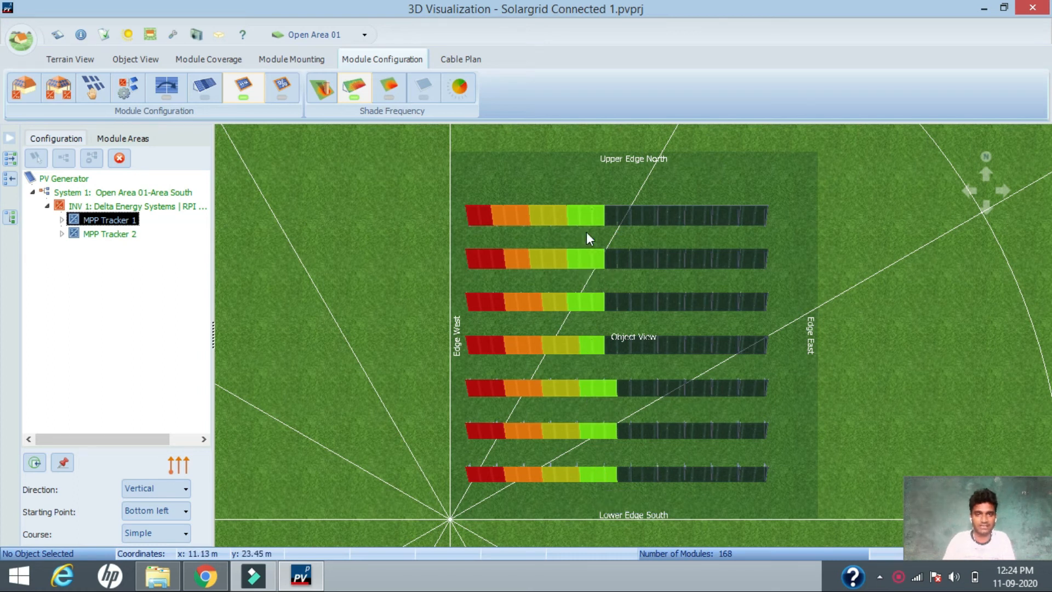
click(92, 234)
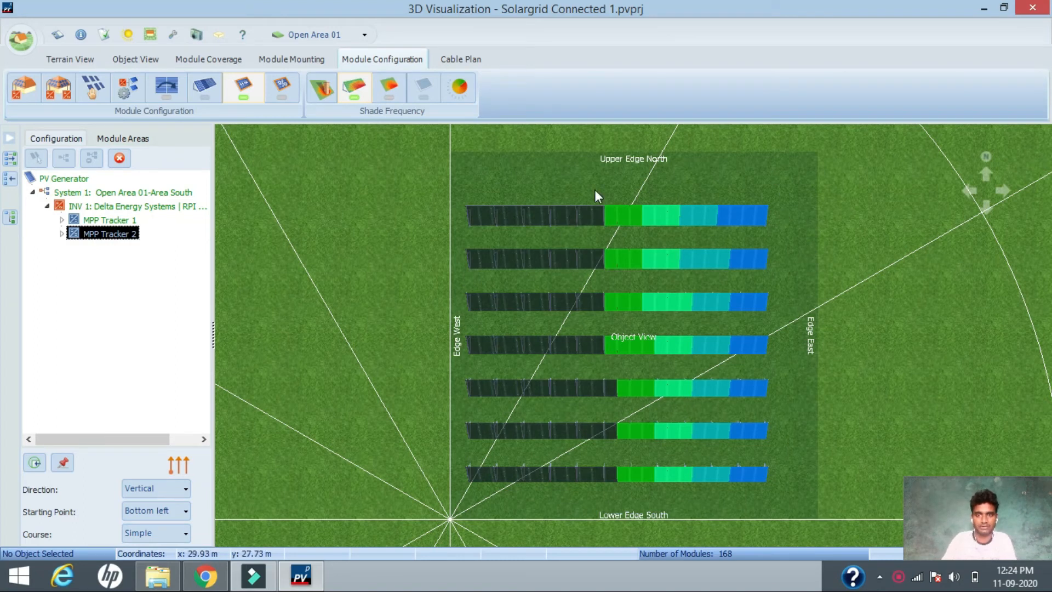
click(110, 234)
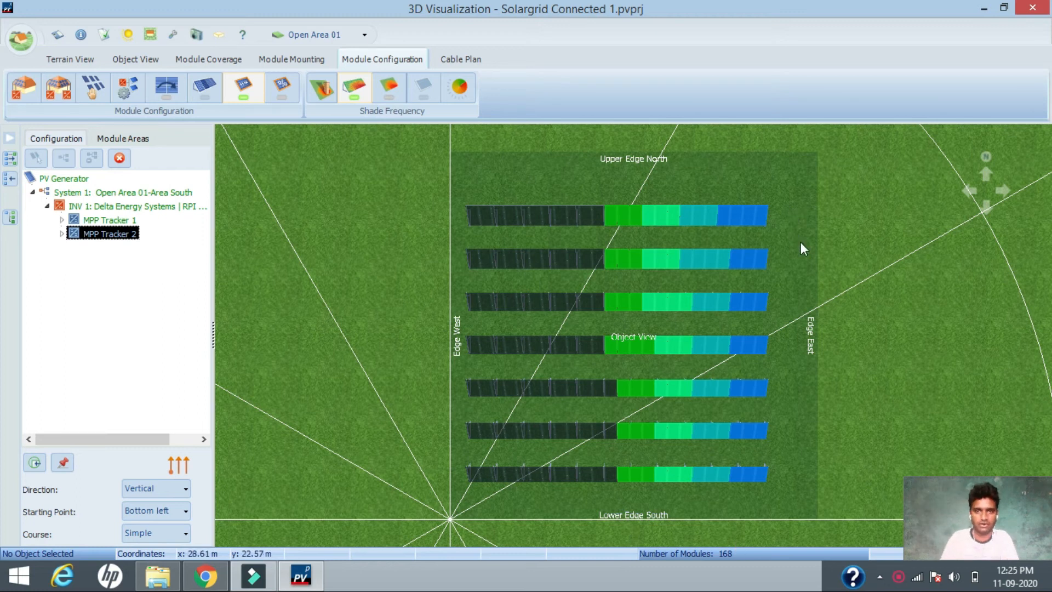
- Set the string direction for the whole inverter INV 1 to Horizontal
click(132, 206)
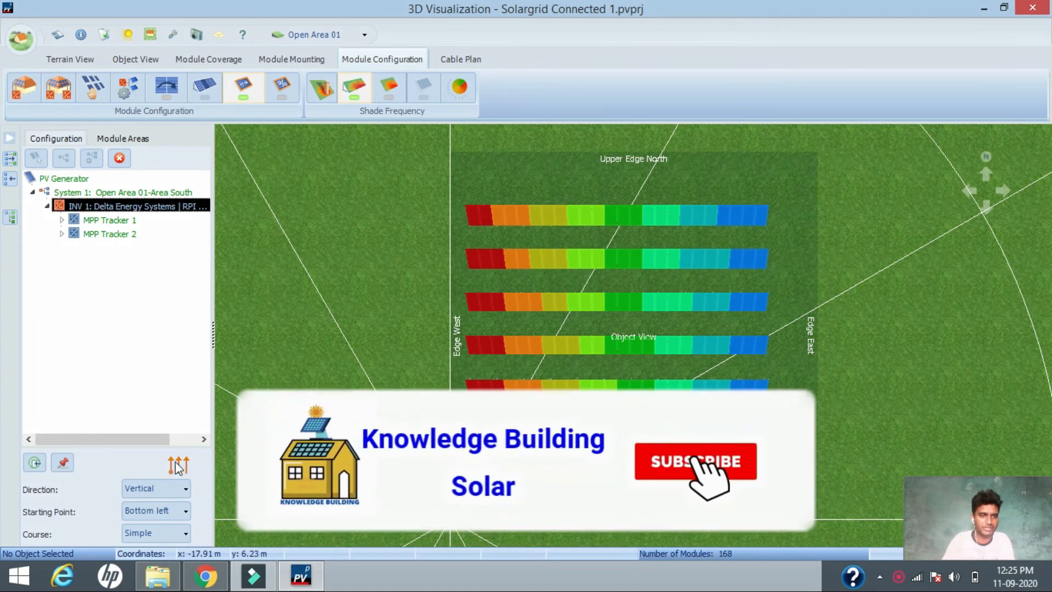
click(170, 488)
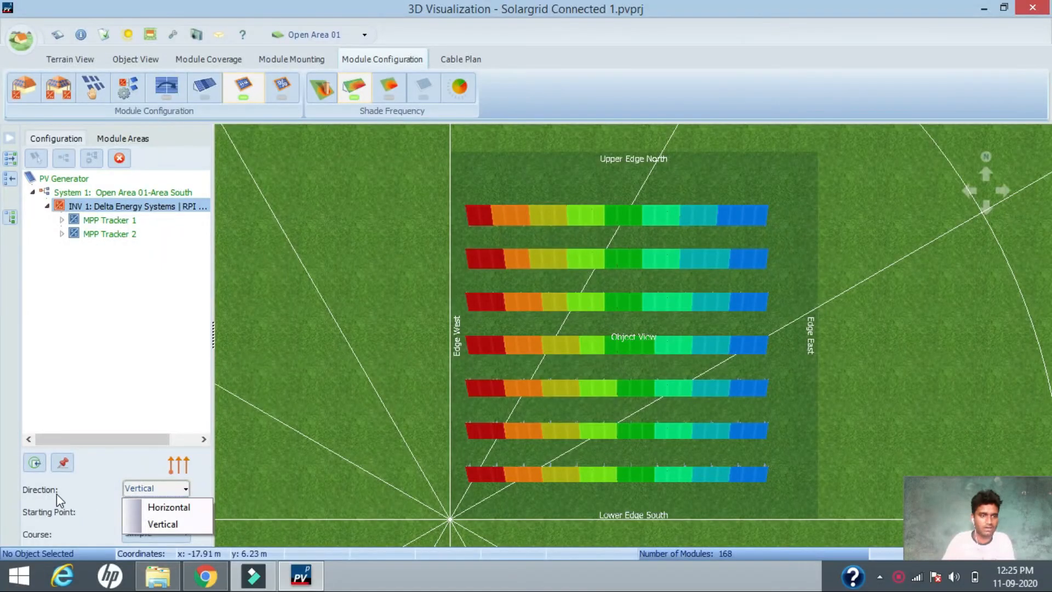
click(153, 507)
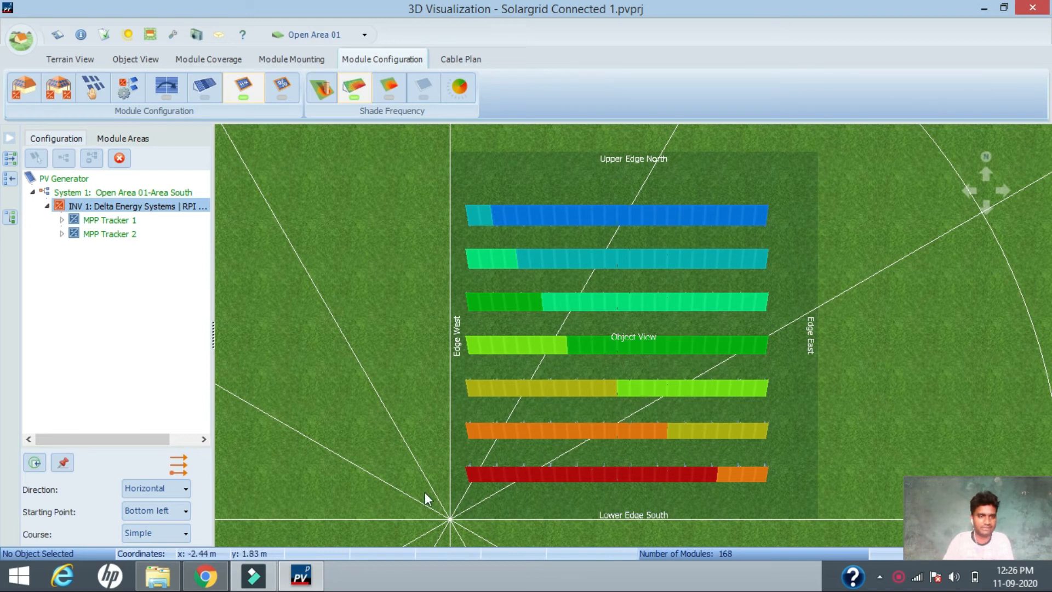
- Compare the Bottom left and Bottom right starting points for the strings, and set the starting point to Top left
click(176, 512)
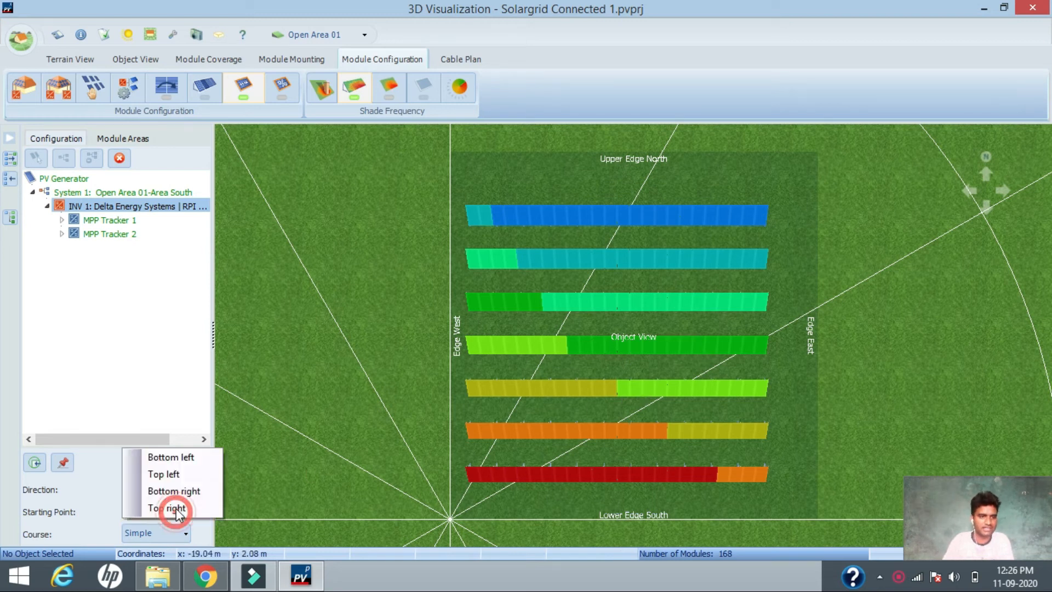
click(167, 462)
click(176, 511)
click(183, 491)
click(174, 510)
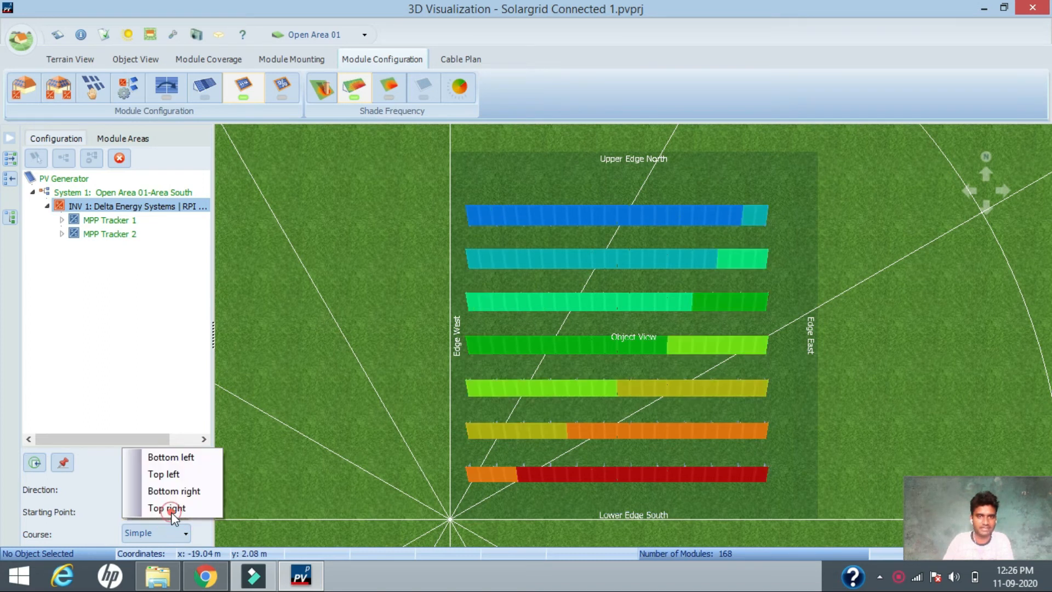
click(179, 475)
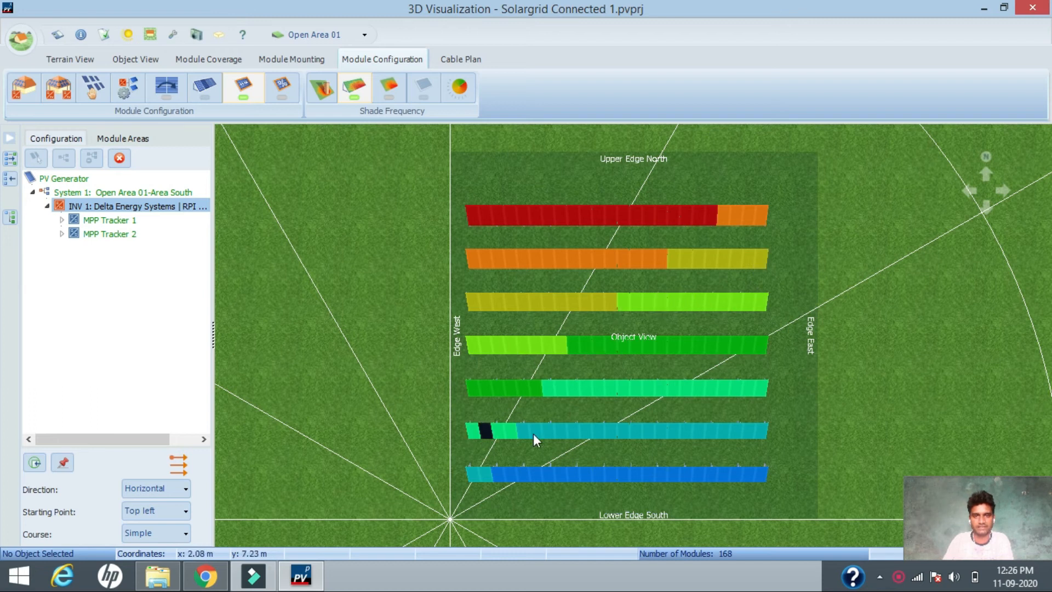
- Set the string course to Meander and examine the module numbering along the rows
click(173, 536)
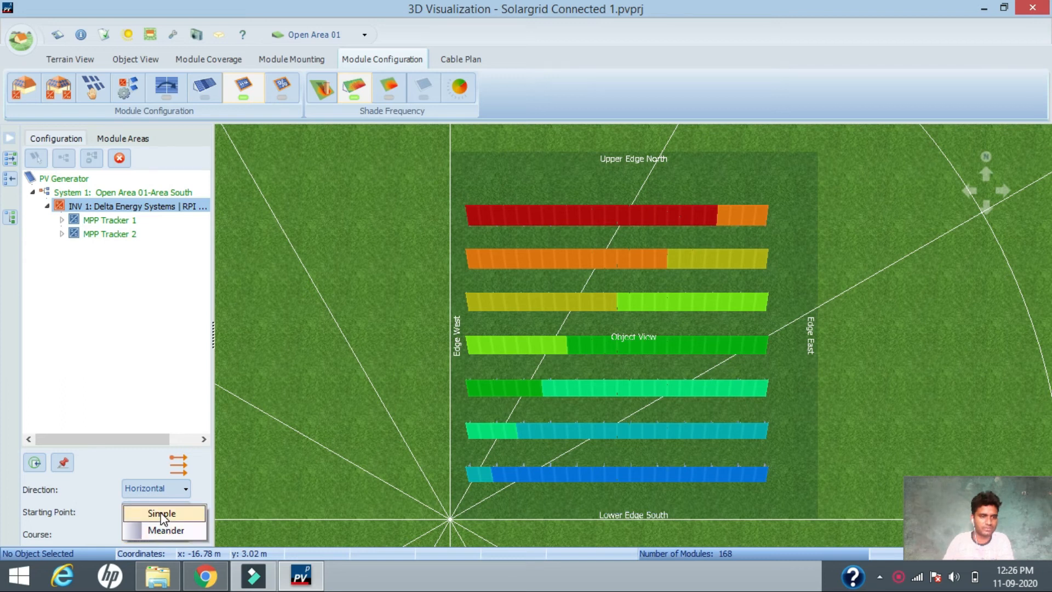
click(168, 531)
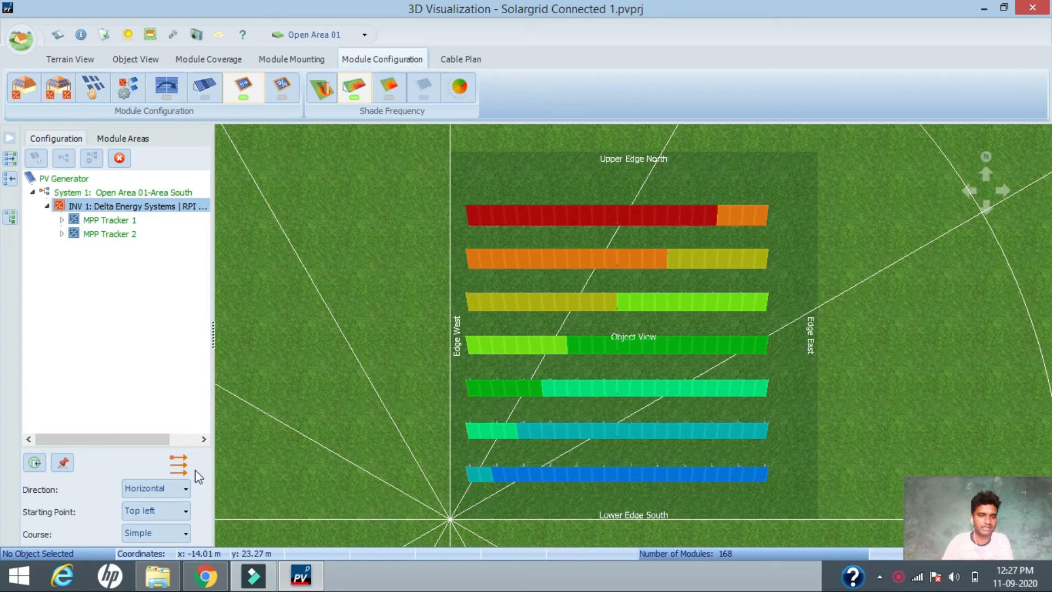
scroll(166, 542, down, 1)
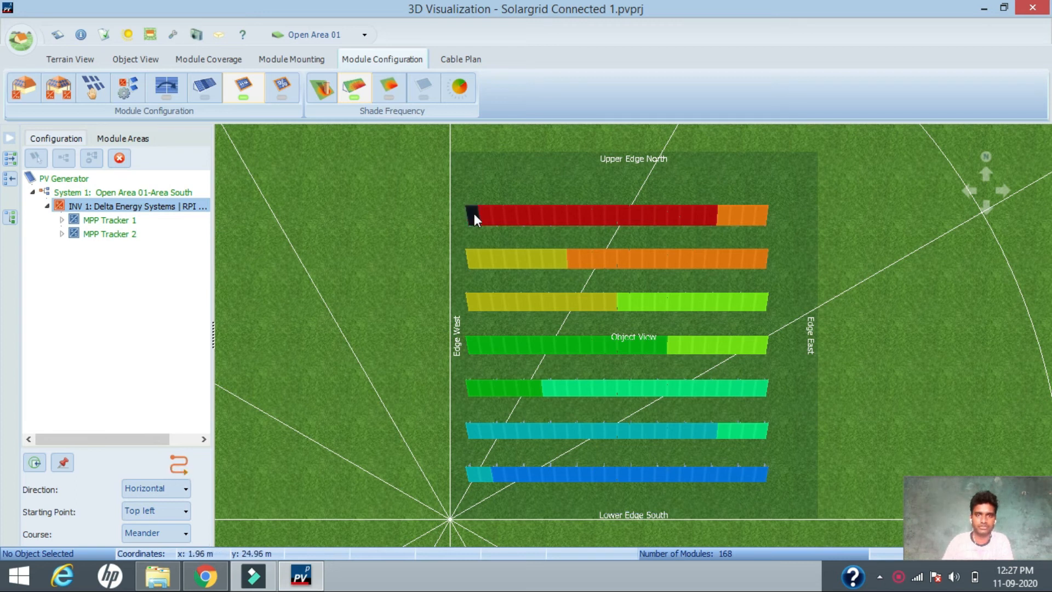
scroll(472, 215, up, 4)
scroll(531, 228, down, 3)
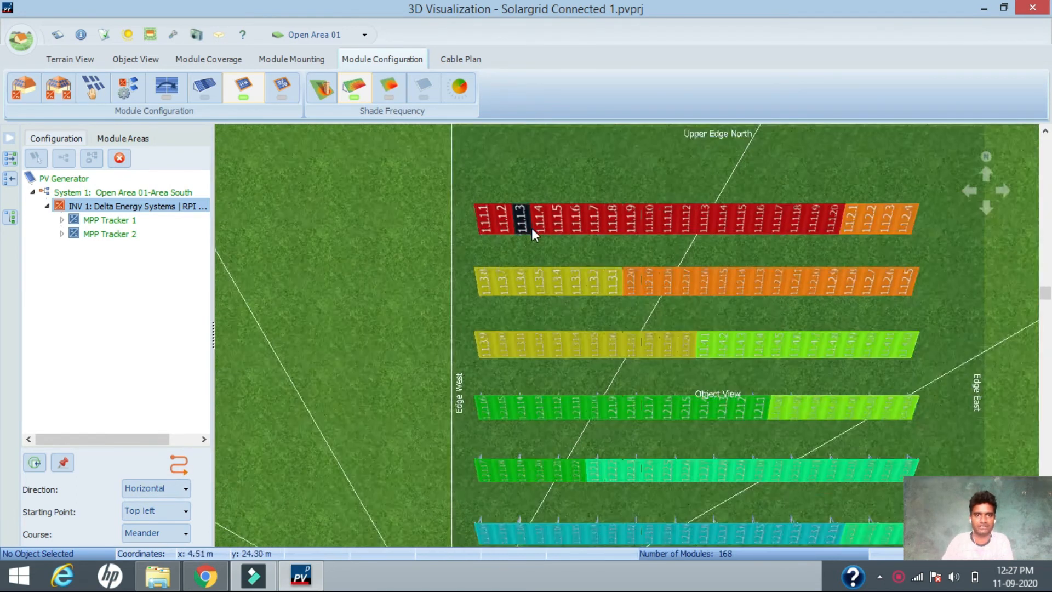
scroll(639, 224, up, 3)
scroll(575, 216, down, 4)
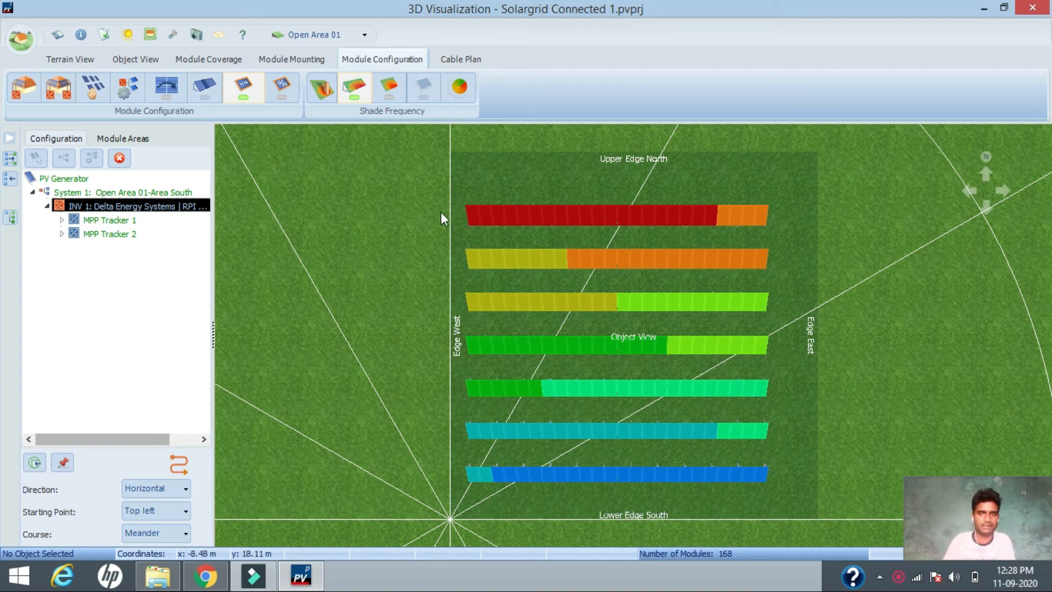
- Examine the inverter's string layout up close along the upper module rows
click(60, 466)
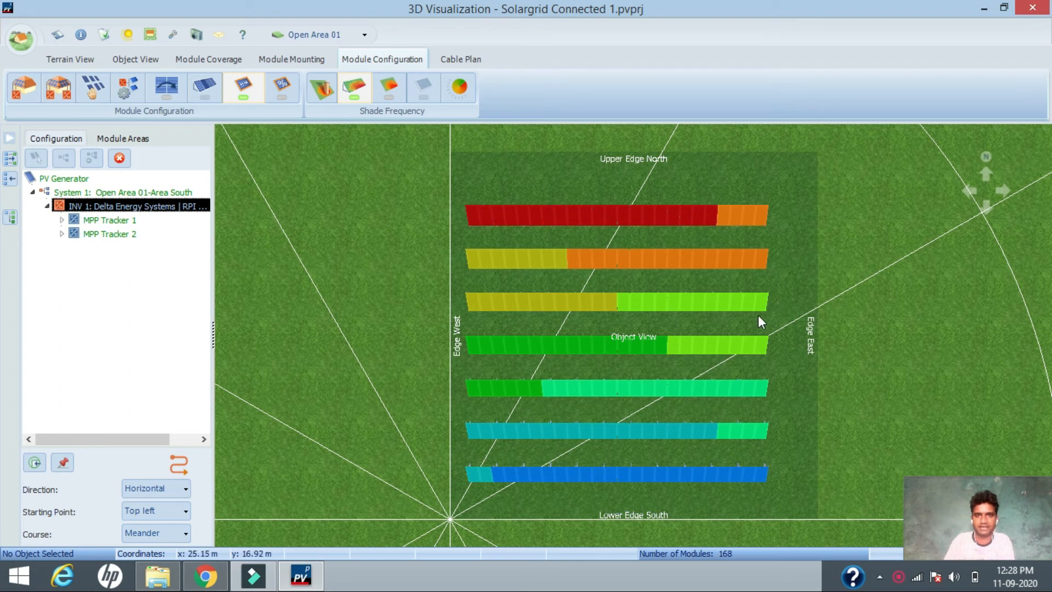
scroll(517, 237, up, 4)
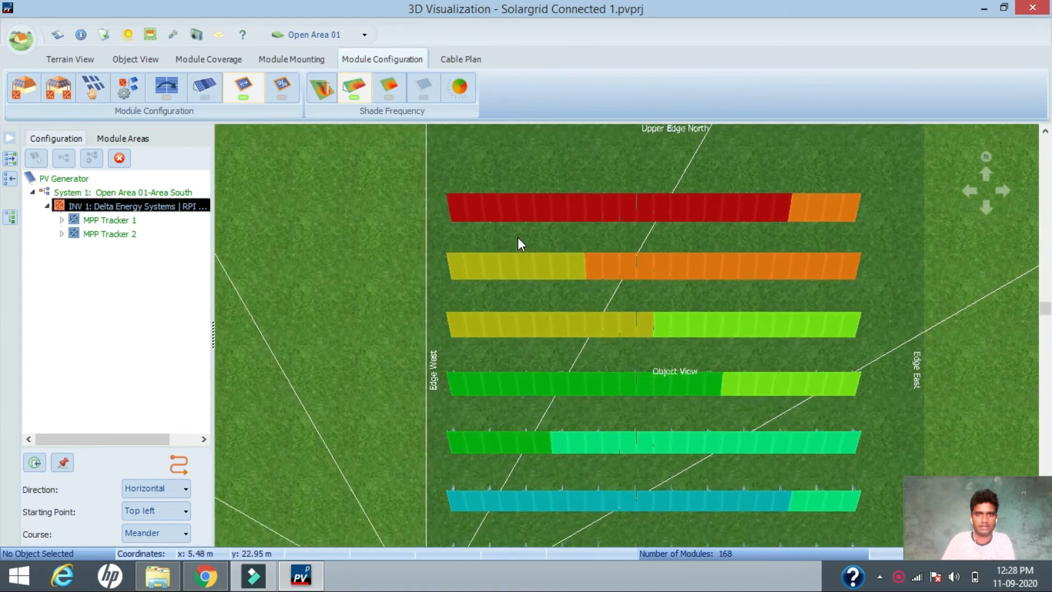
scroll(519, 238, up, 2)
drag(558, 233, 540, 236)
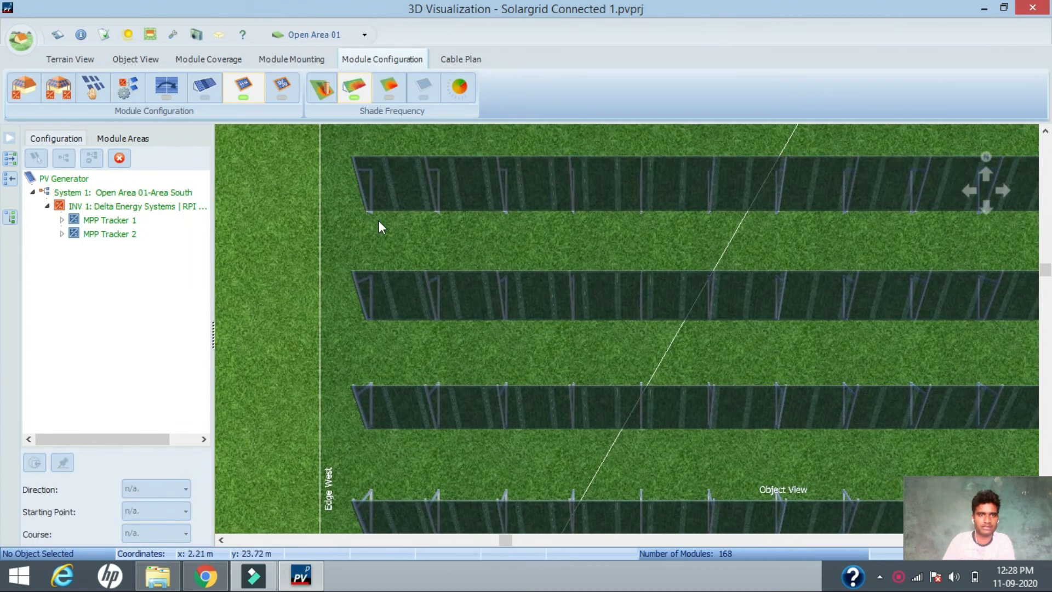
click(136, 206)
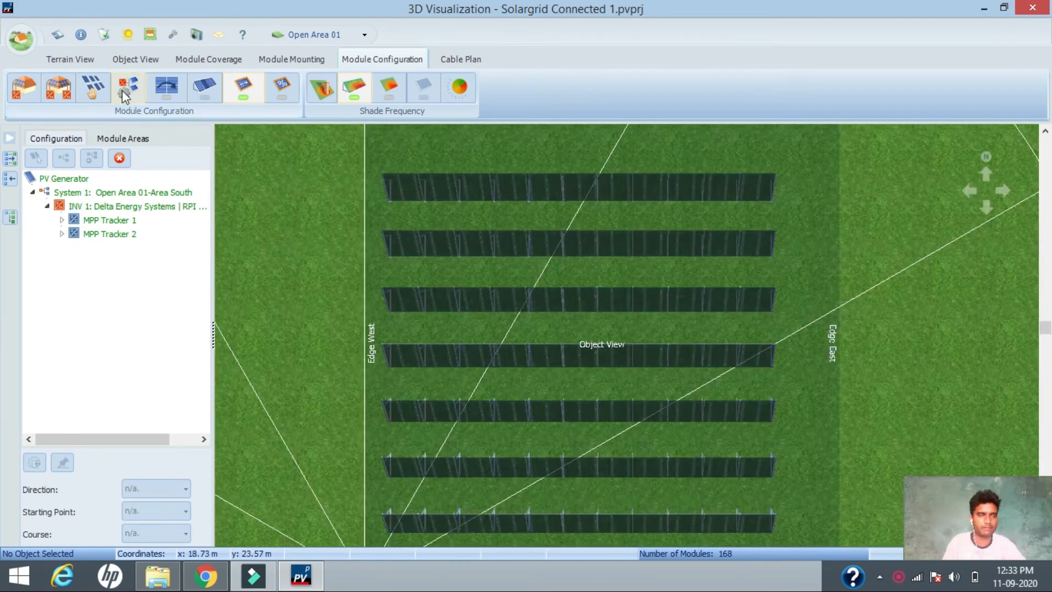
- Open the module configuration options and review the General and Module Configuration settings
click(127, 95)
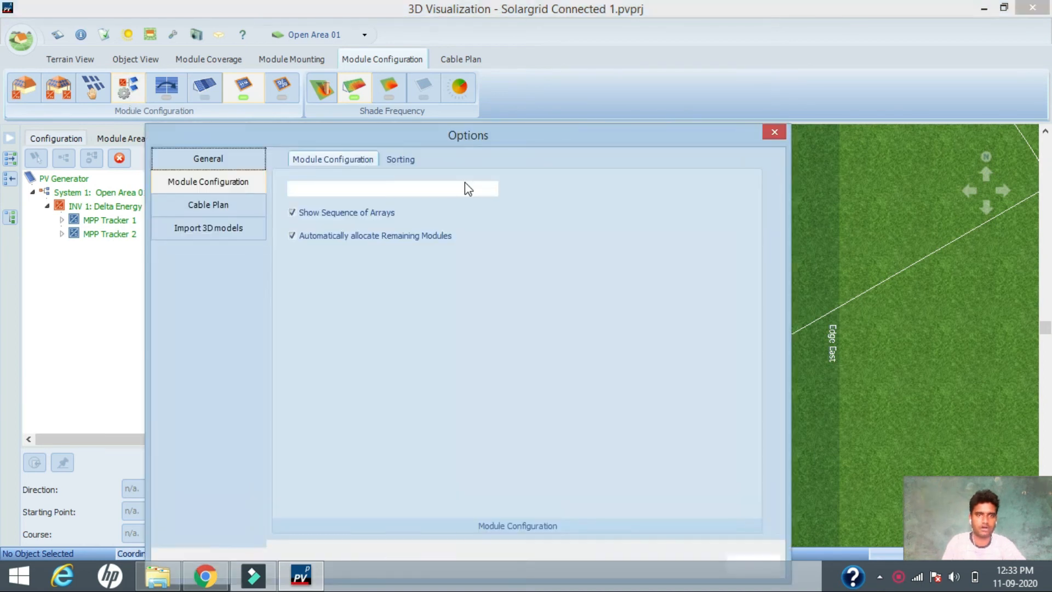
drag(472, 130, 473, 74)
click(239, 162)
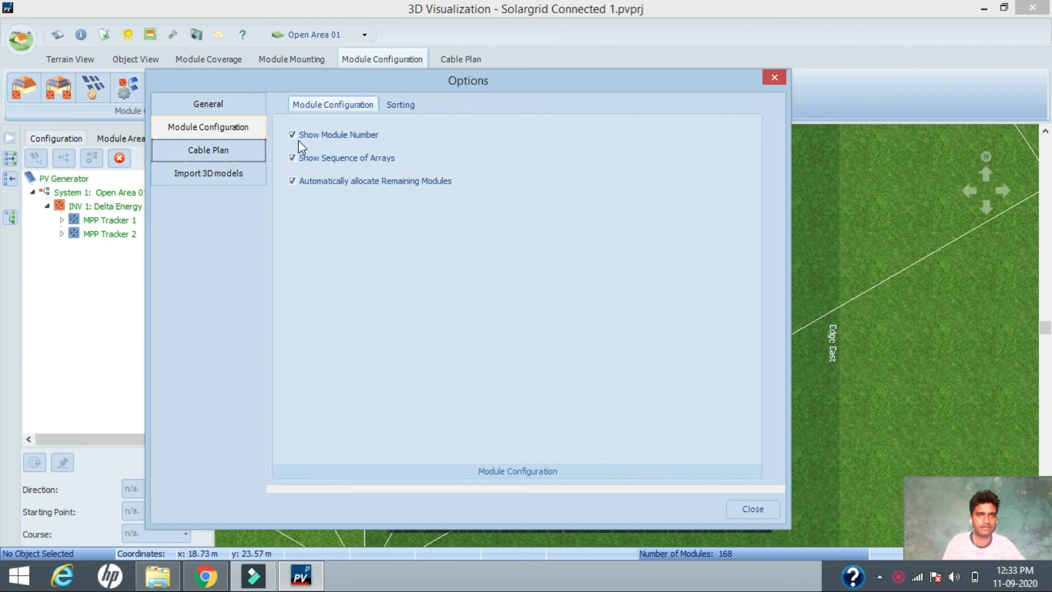
click(211, 105)
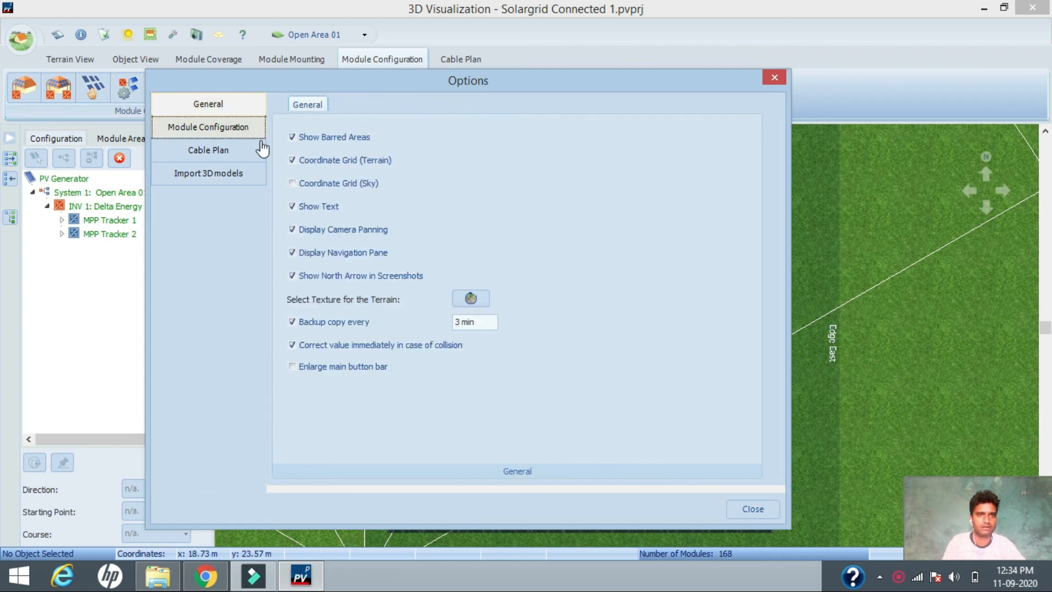
click(236, 127)
click(217, 105)
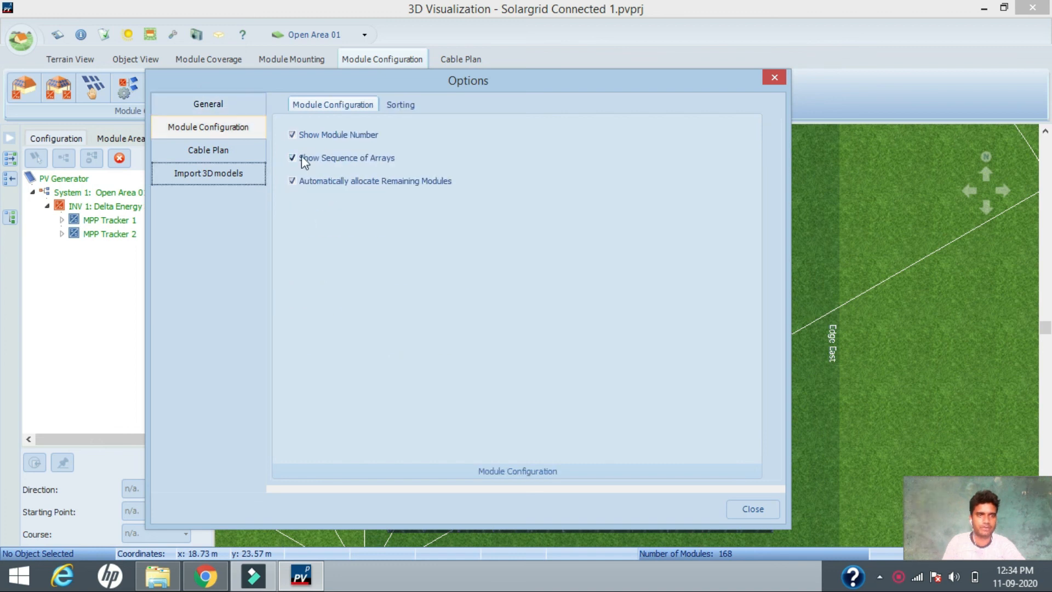
mouse_move(567, 77)
mouse_down()
mouse_move(553, 68)
mouse_move(553, 77)
mouse_up()
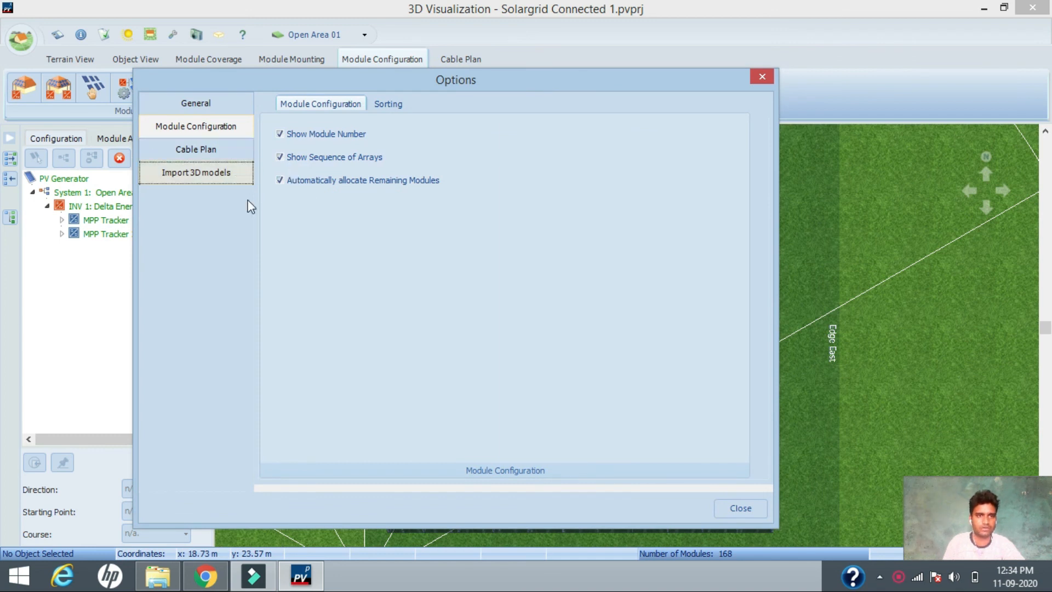
- Review the cable plan options for designs, cable path and dimensioning
click(232, 159)
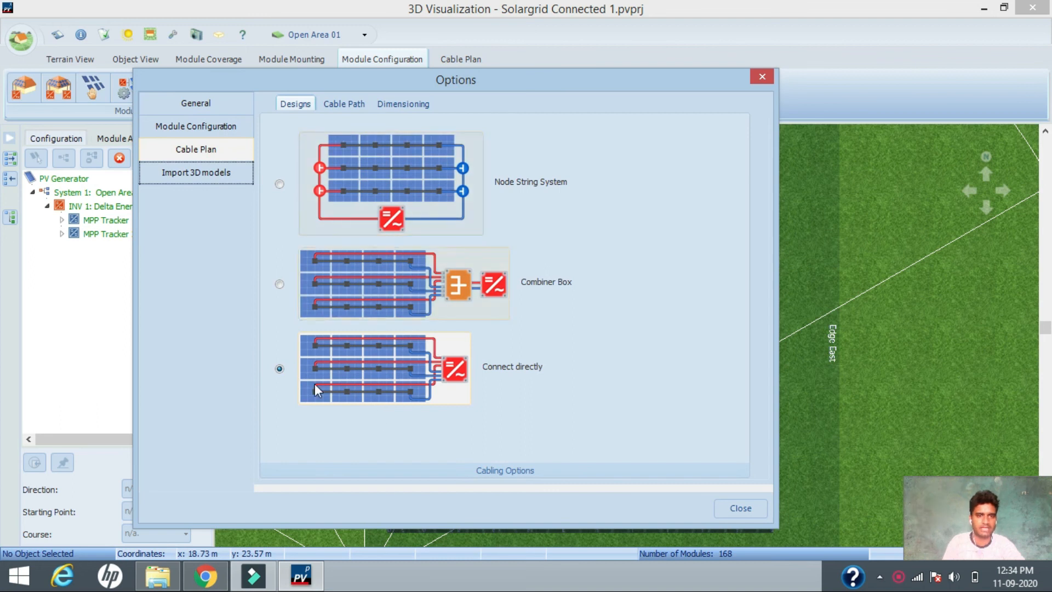
click(344, 103)
click(281, 147)
click(415, 104)
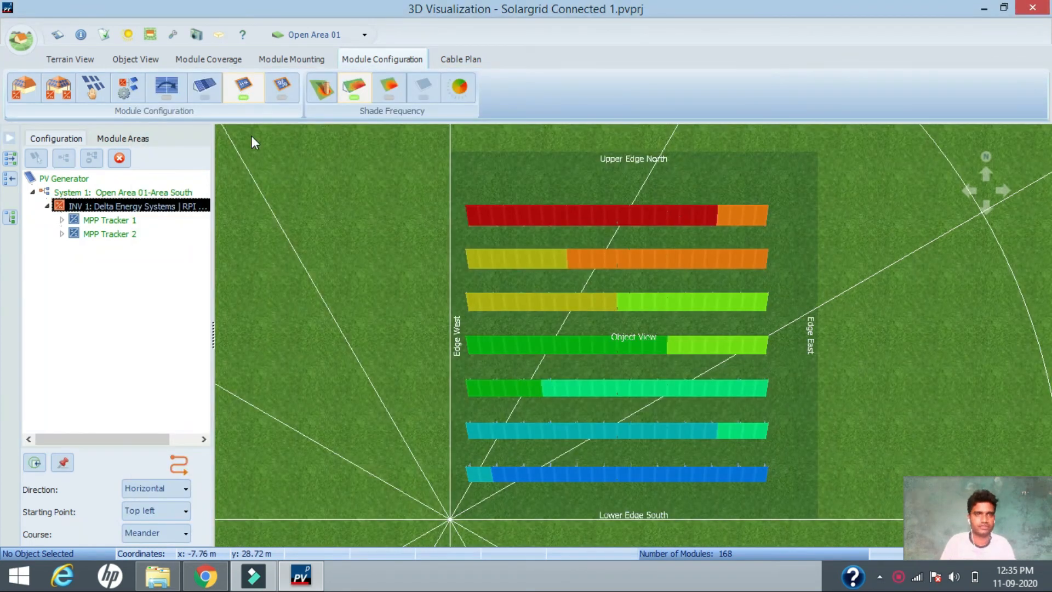
- Run the shade frequency analysis for the module area and examine the shading percentages along the rows
click(246, 91)
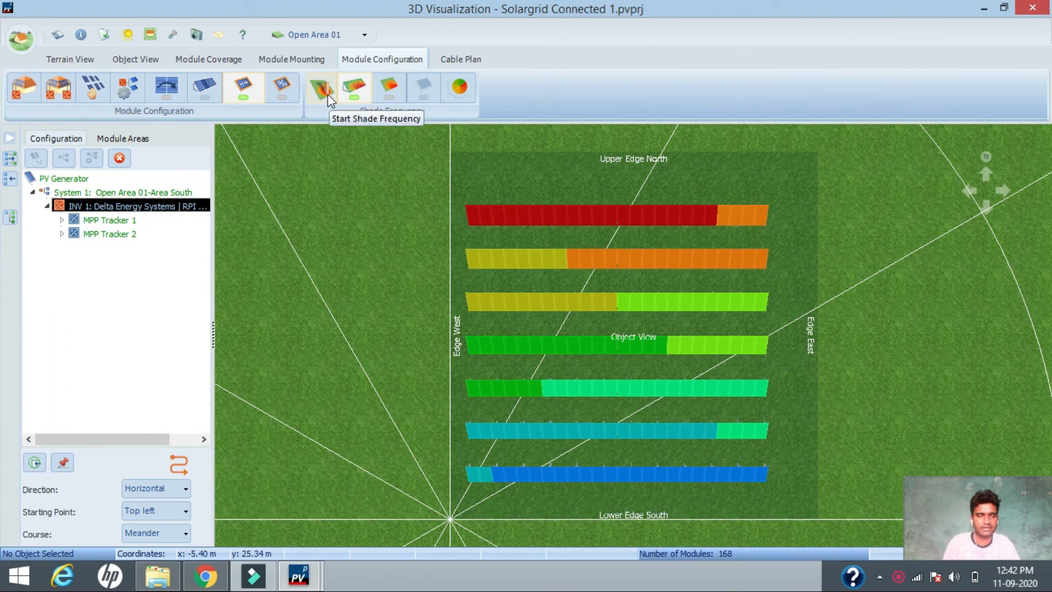
click(323, 91)
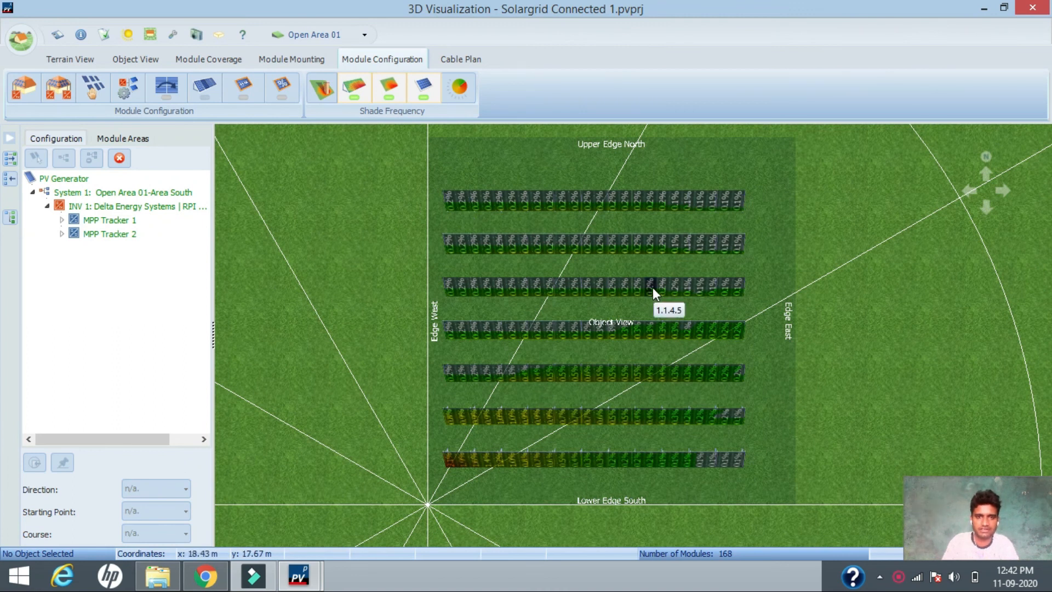
scroll(636, 225, up, 1)
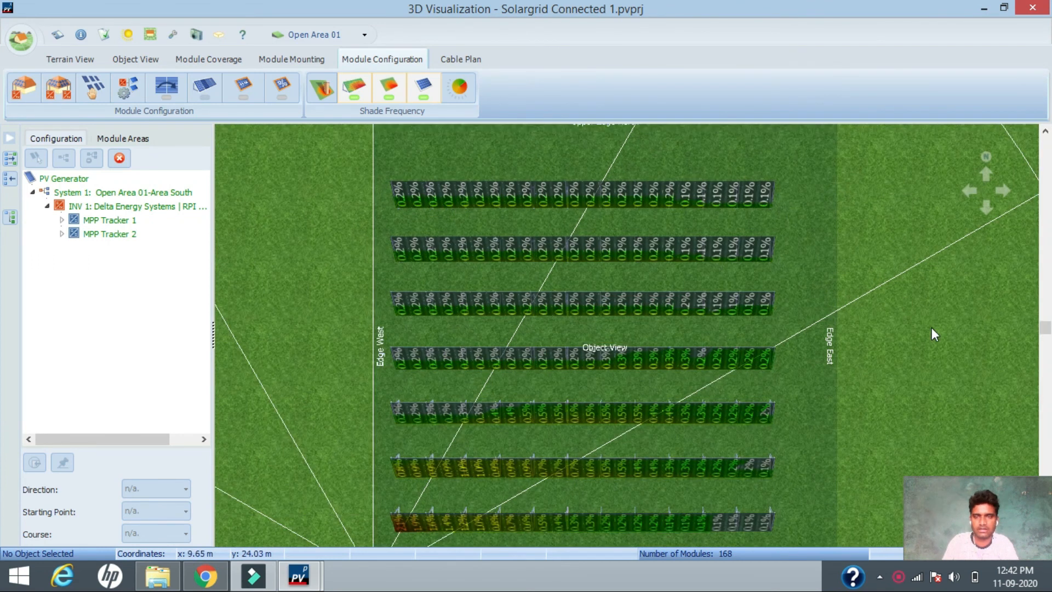
drag(931, 327, 932, 300)
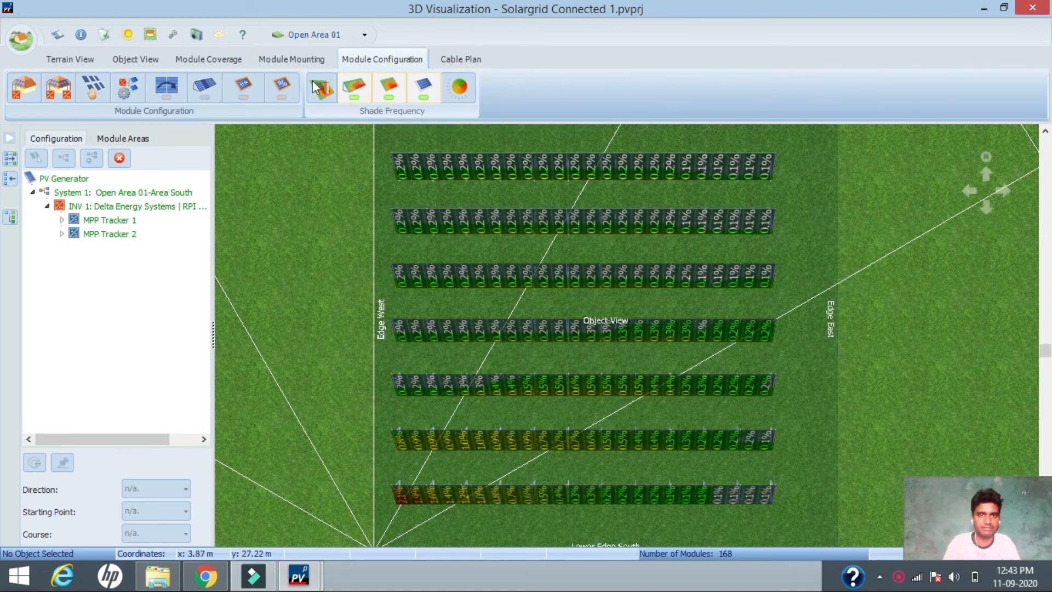
- Switch the shade frequency display off and back on, and hide the module surfaces to inspect the shading gradient
click(356, 99)
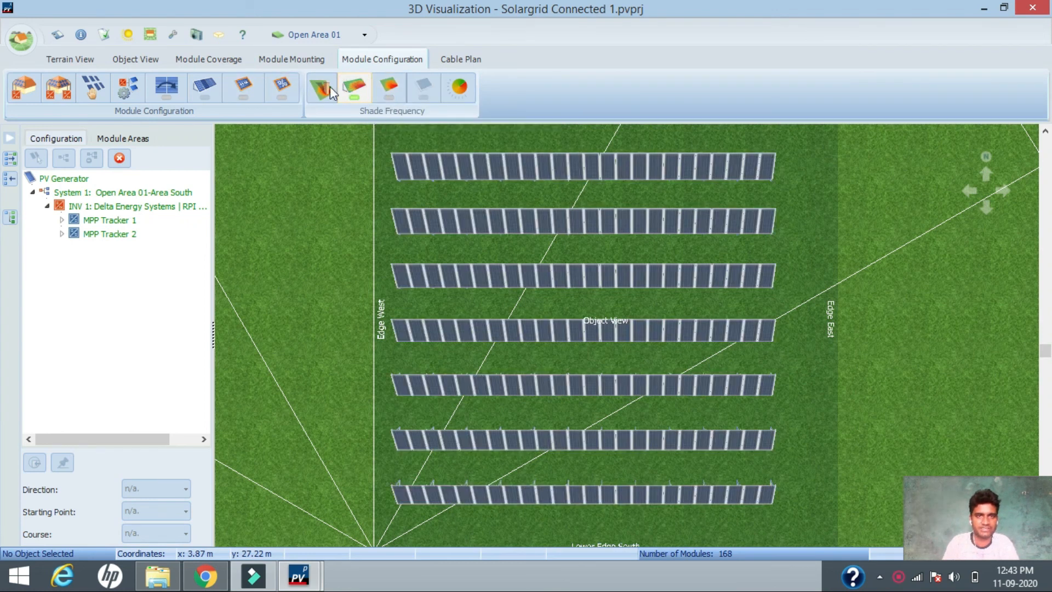
click(392, 95)
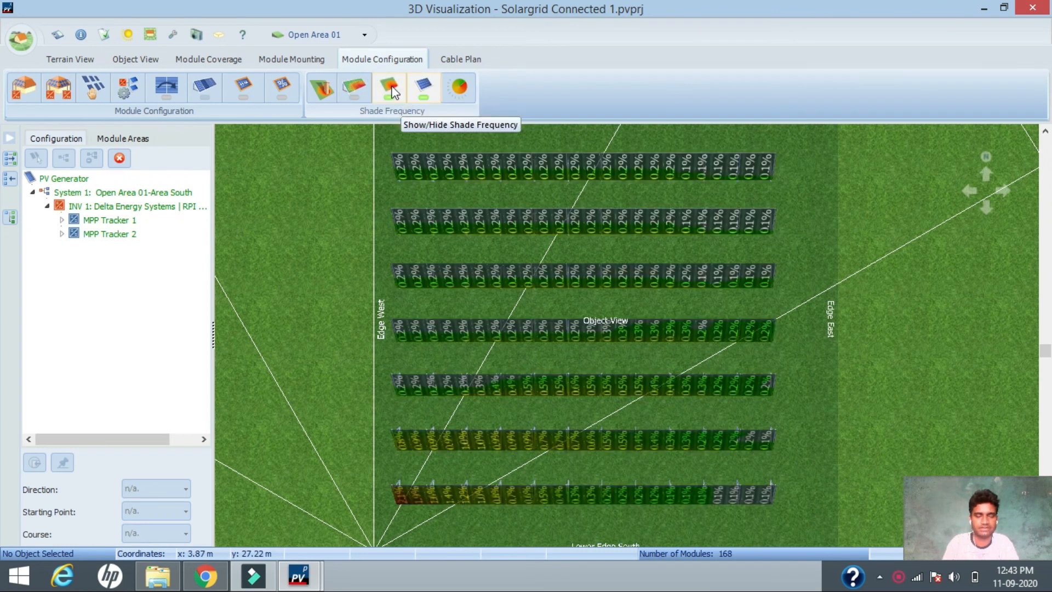
click(428, 91)
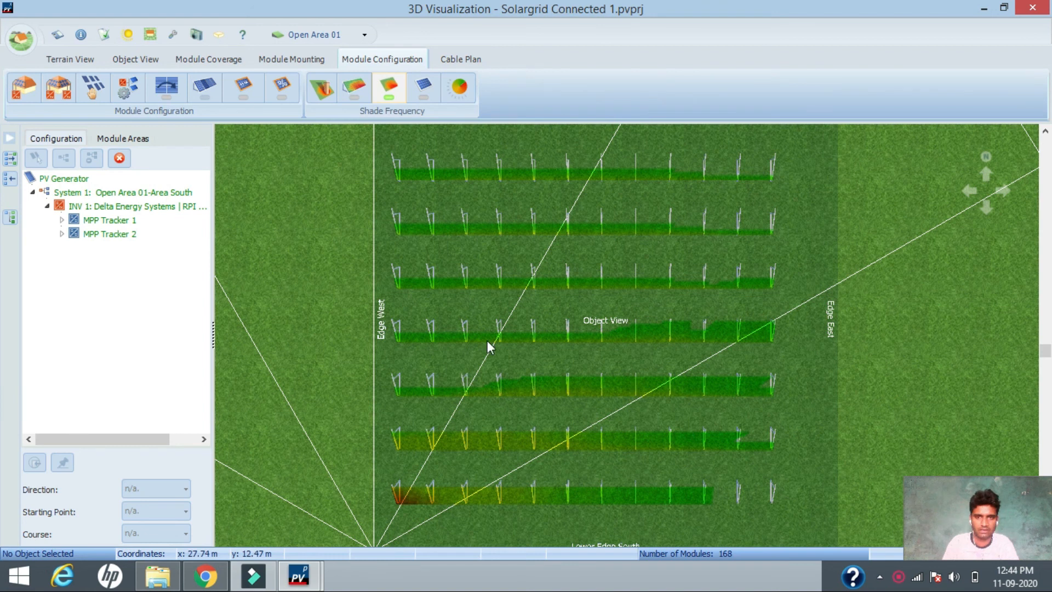
- Review the colour classification settings for shade frequency
click(461, 87)
drag(619, 74, 179, 81)
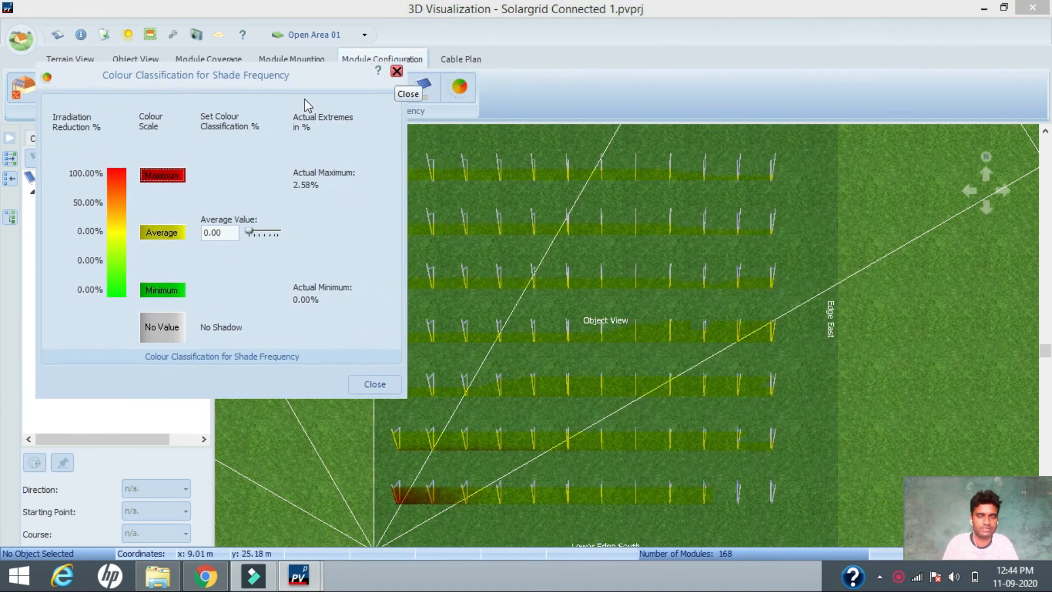
click(396, 71)
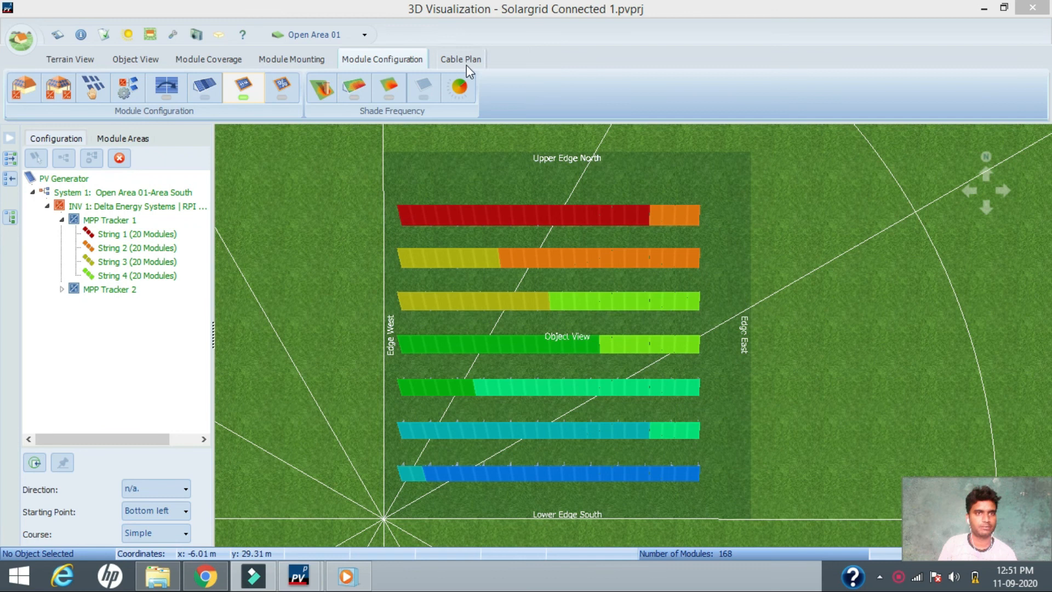
- Highlight the strings of MPP Tracker 1 and of the whole Delta inverter to compare the layout
click(243, 215)
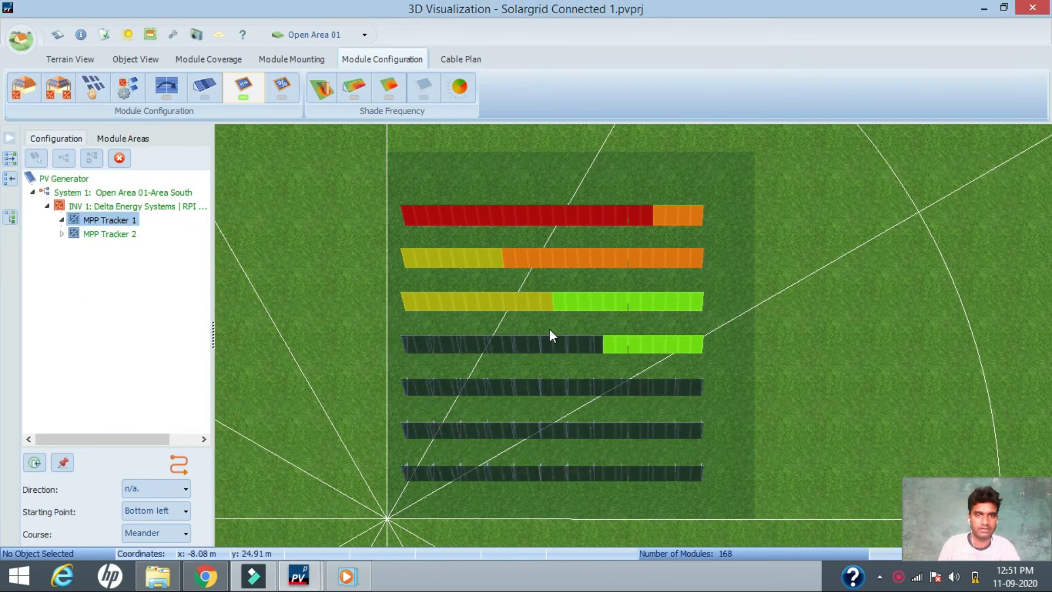
click(122, 208)
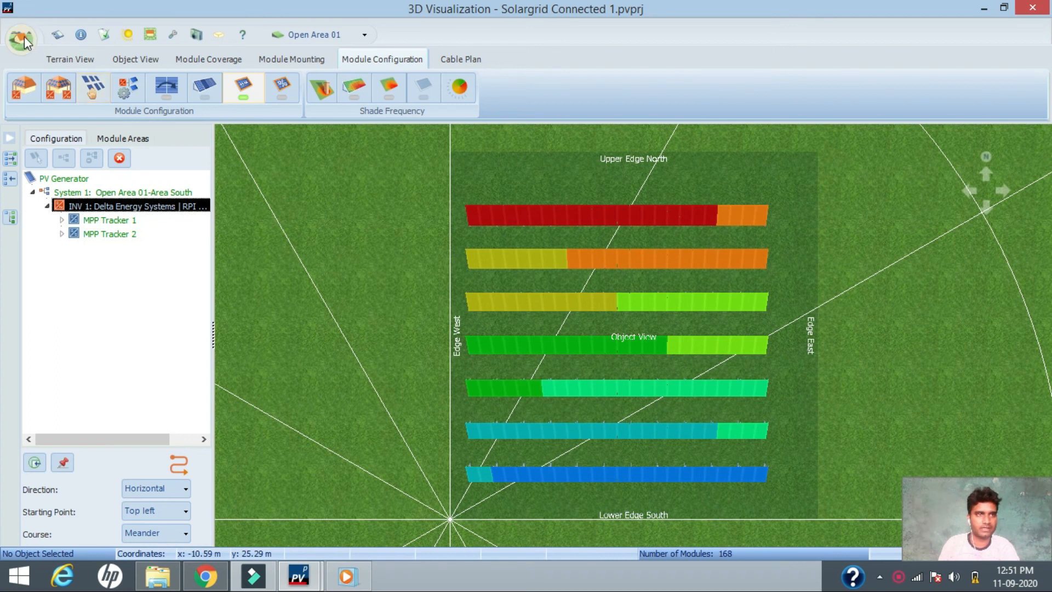
- Adopt the 3D design data into PV*SOL and start the shading simulation with the Determine shading now option
click(22, 38)
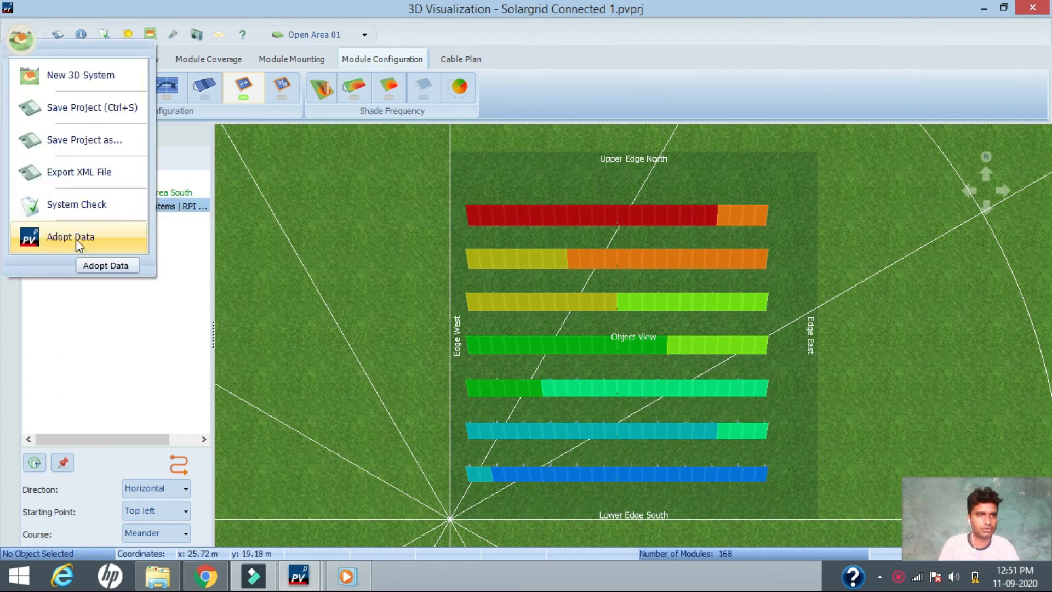
click(16, 40)
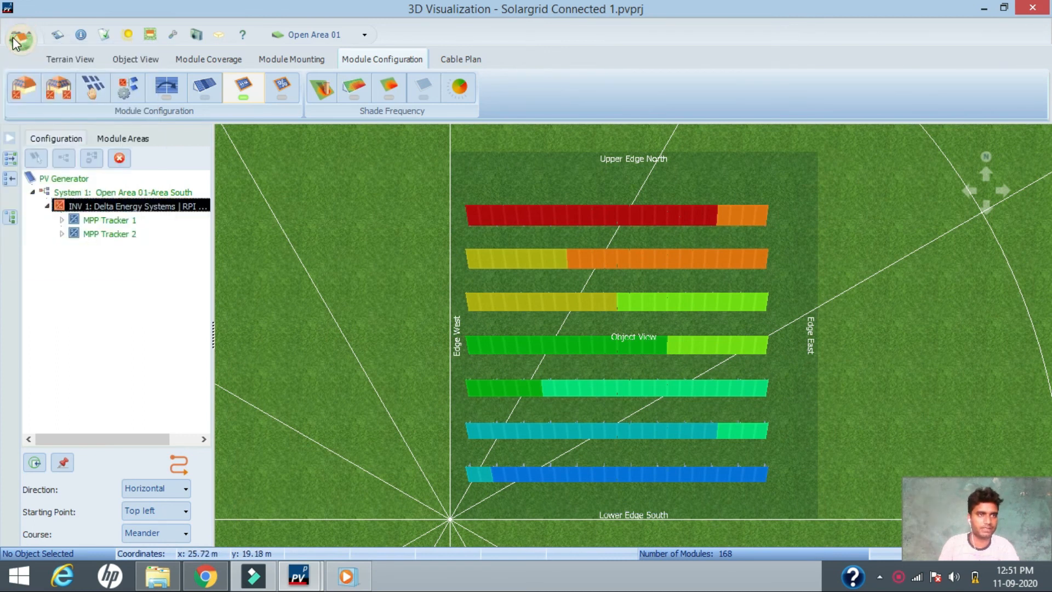
click(16, 41)
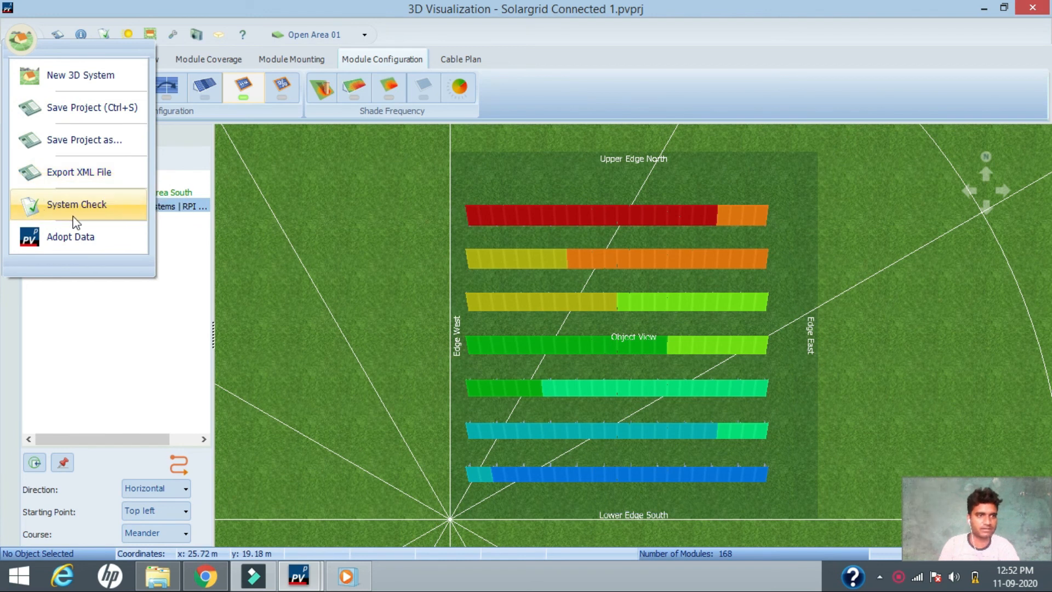
click(53, 241)
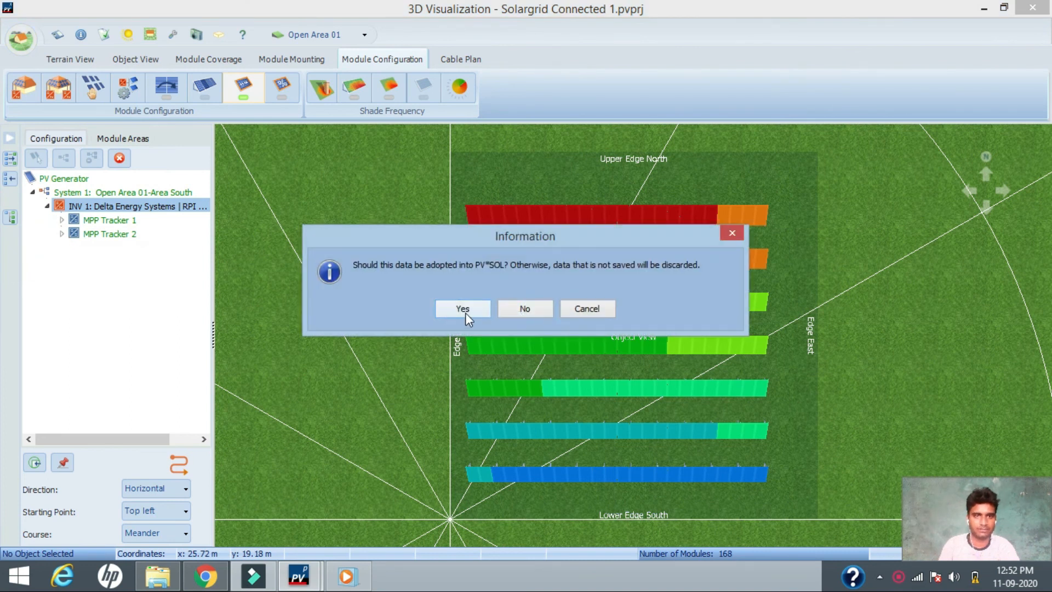
click(463, 309)
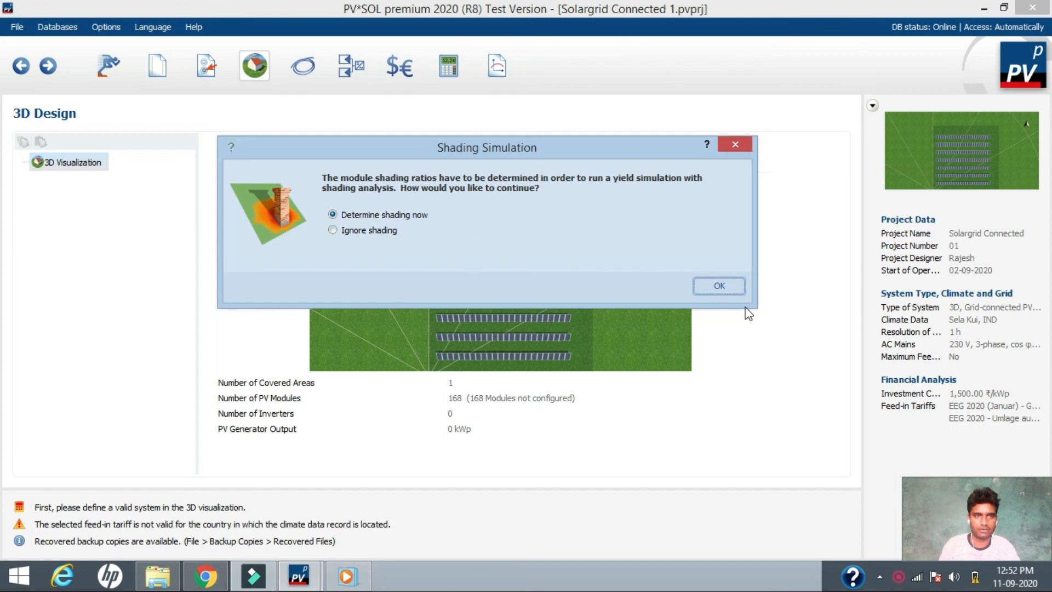
click(720, 286)
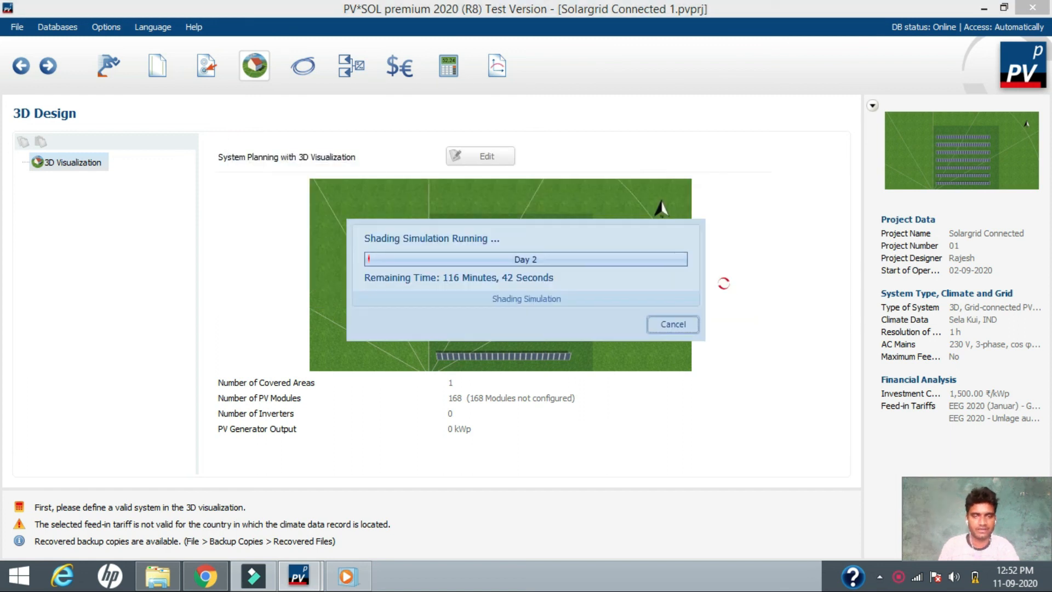